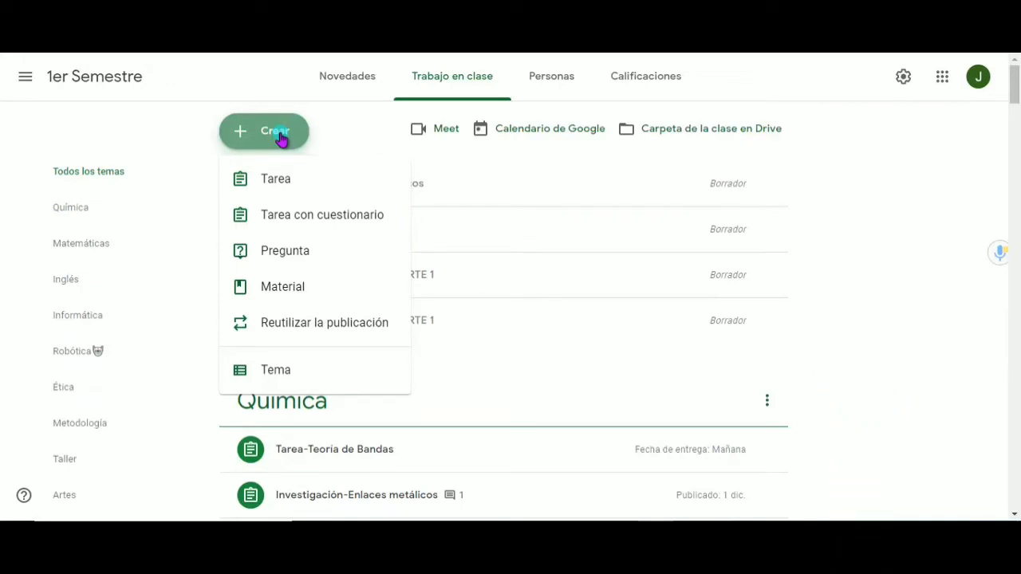
Create a new Tarea and paste the prepared instructions beginning "Excelente hemos terminado la rueda de la fortuna"
{"action": "left_click", "coordinate": [283, 184]}
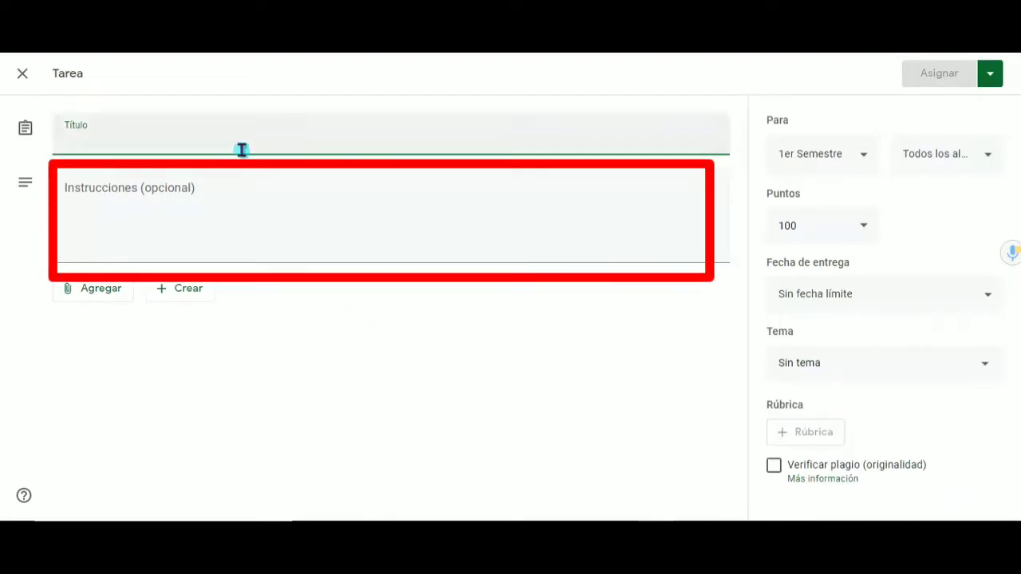
{"action": "left_click", "coordinate": [235, 185]}
{"action": "type", "text": "Excelente hemos terminado la rueda de la fortuna no pierdan su actividad ya que será parte importante cuando regresemos para construirlo y programarlo \"Comparto la actividad completo PDF \"👇 👀 No olviden confirmar su entrega deben subir la actividad completa y terminado Éxito😉🥳"}
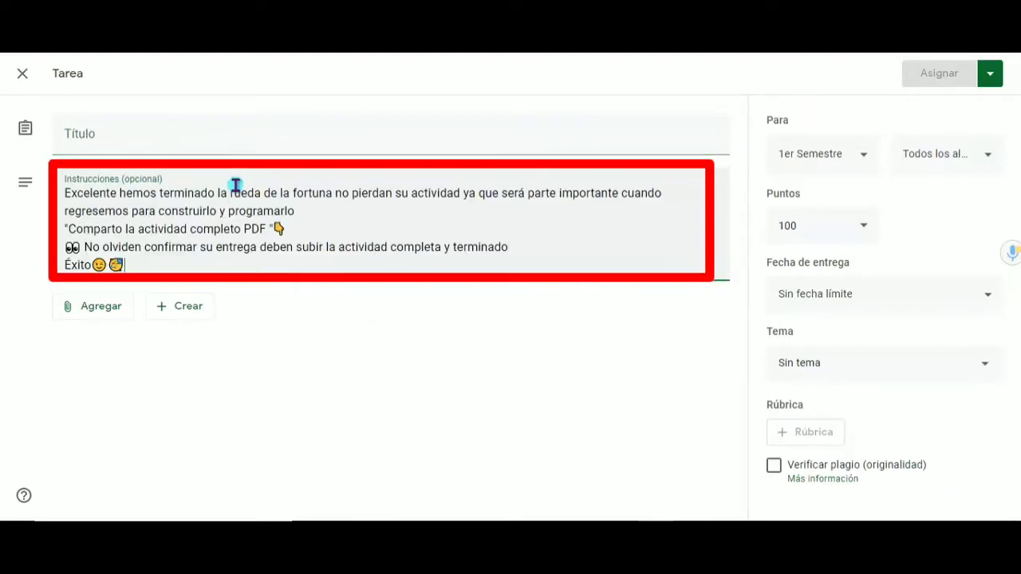
Title the assignment "Rueda de la fortuna"
{"action": "left_click", "coordinate": [149, 142]}
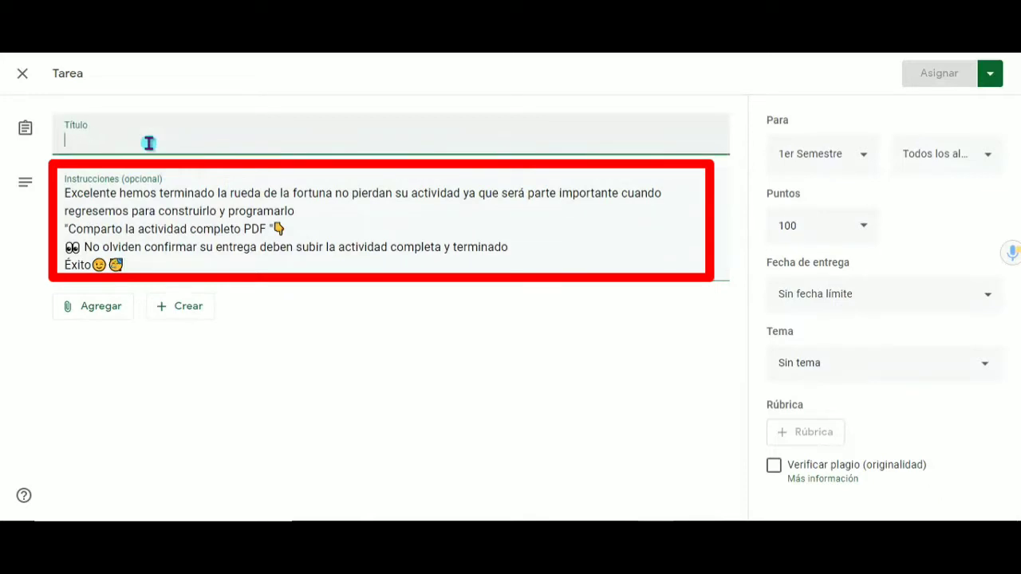
{"action": "type", "text": "Ruela de l"}
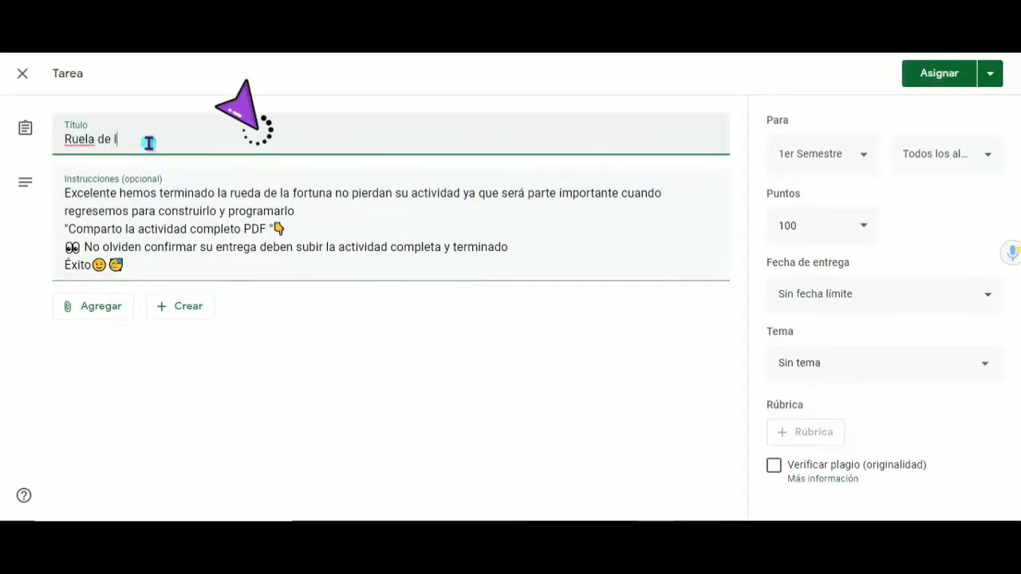
{"action": "type", "text": "a fortuna"}
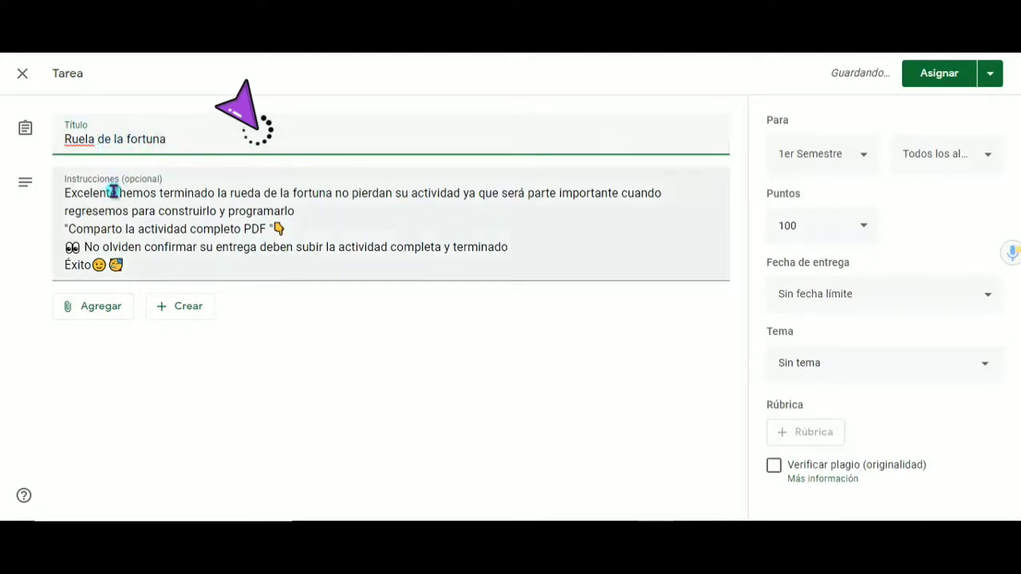
{"action": "key", "text": "BackSpace"}
{"action": "key", "text": "BackSpace"}
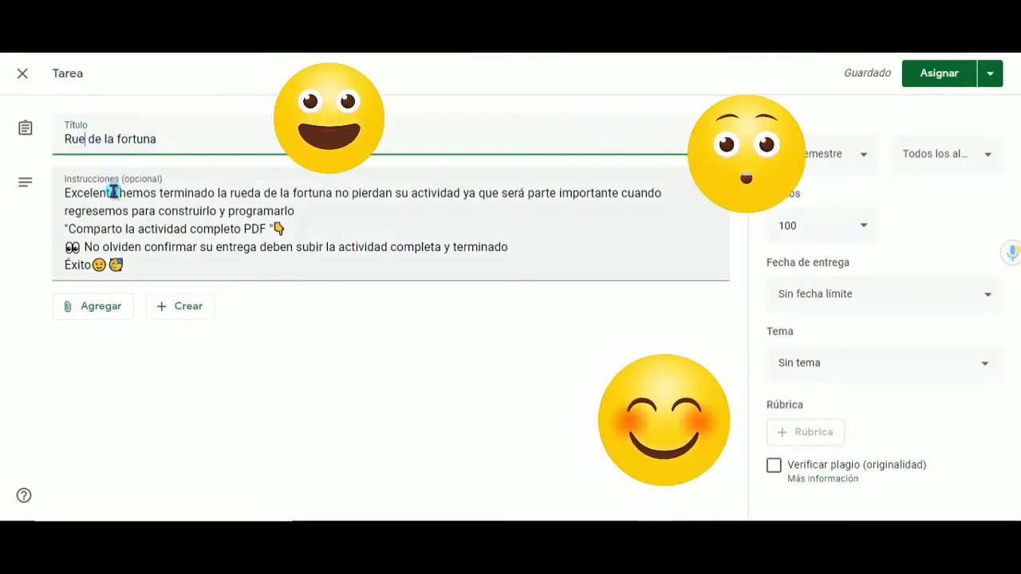
{"action": "type", "text": "da"}
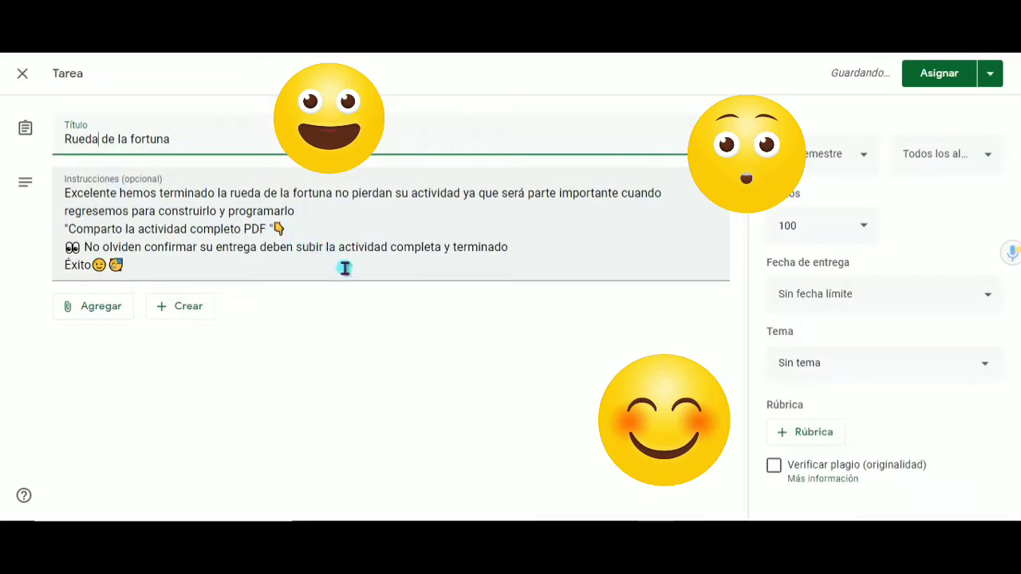
{"action": "left_click", "coordinate": [345, 268]}
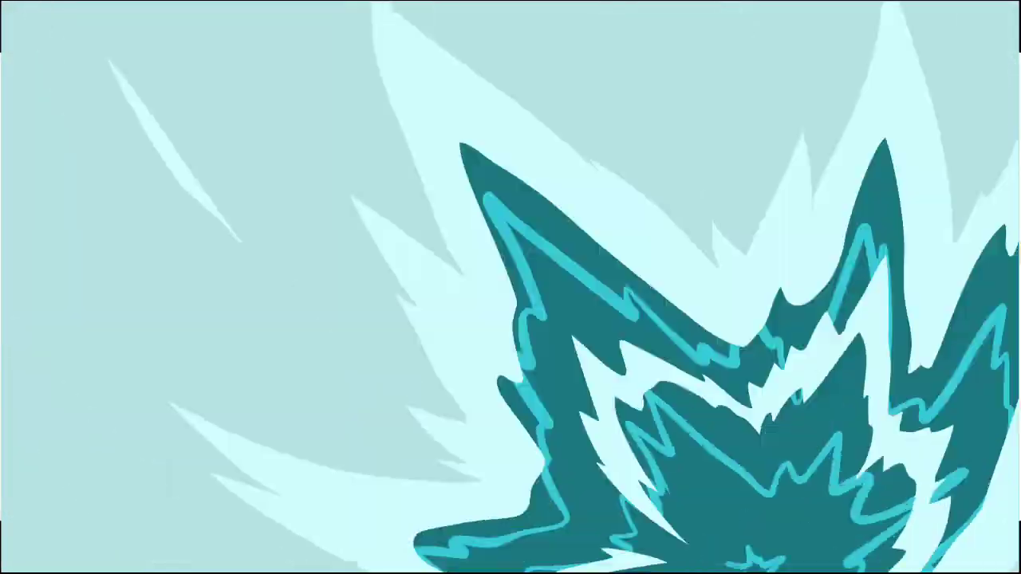
Upload the PDF file ferris from the computer and attach it to the assignment
{"action": "left_click", "coordinate": [194, 307]}
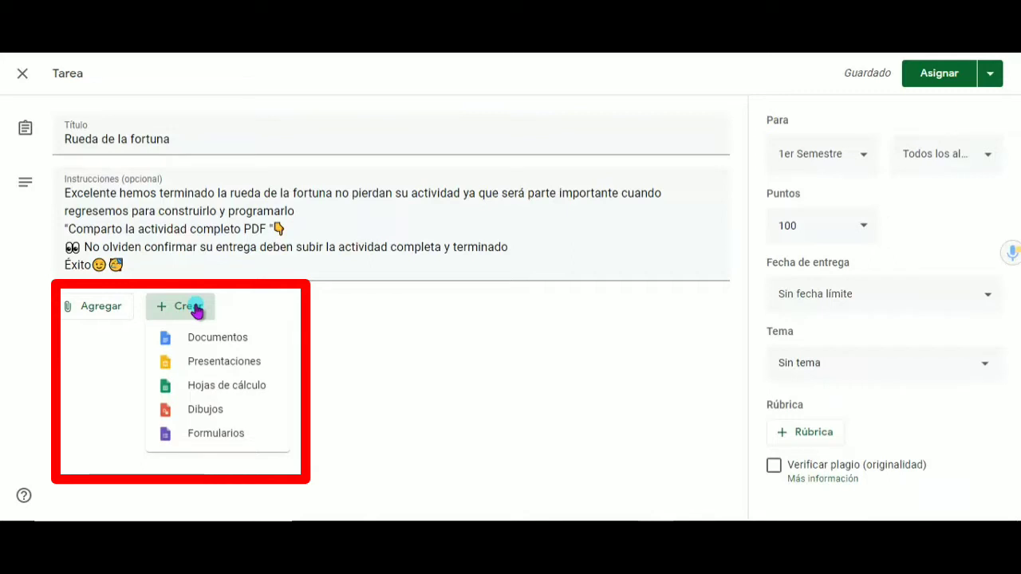
{"action": "left_click", "coordinate": [100, 307]}
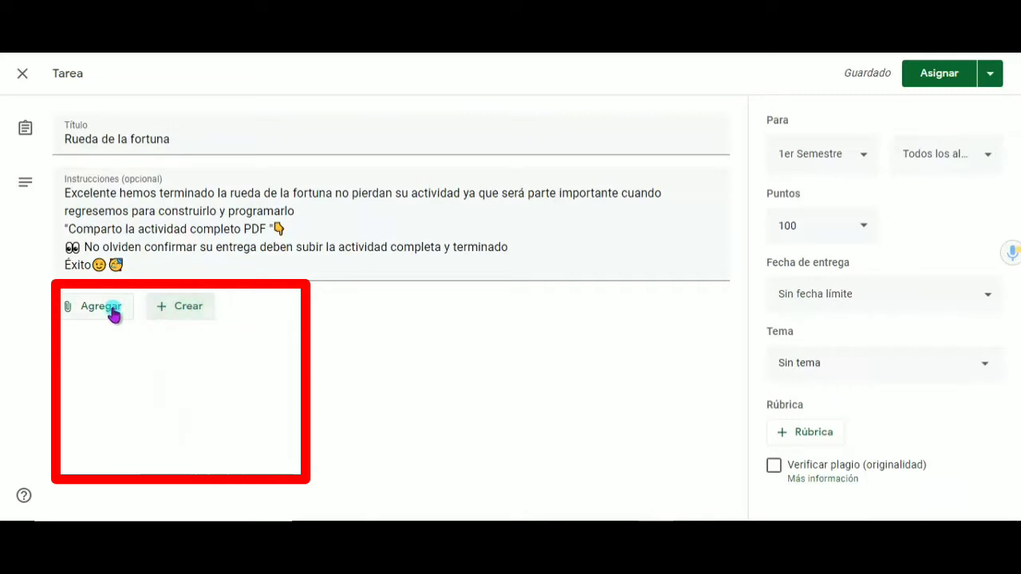
{"action": "left_click", "coordinate": [113, 312]}
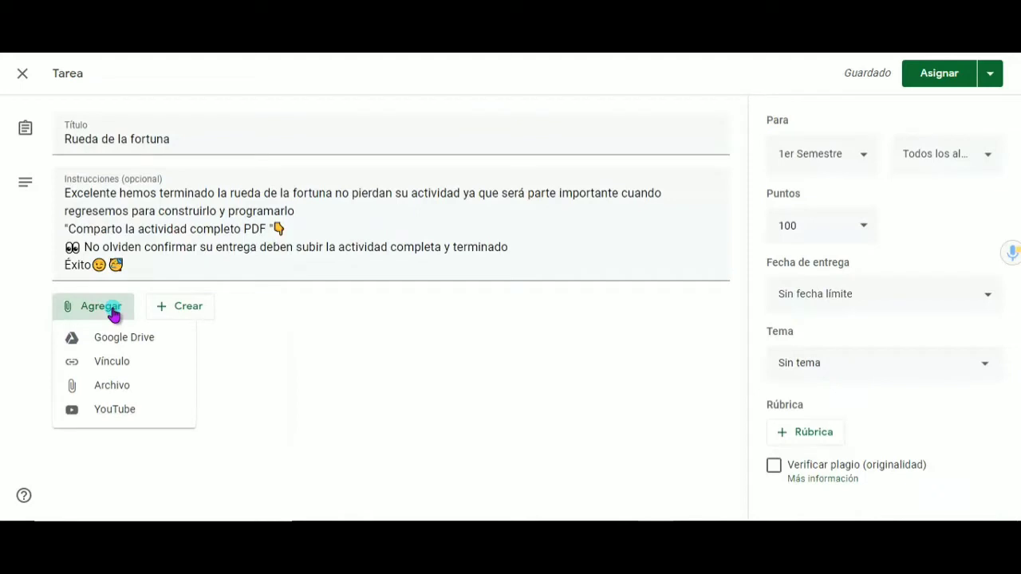
{"action": "left_click", "coordinate": [121, 387]}
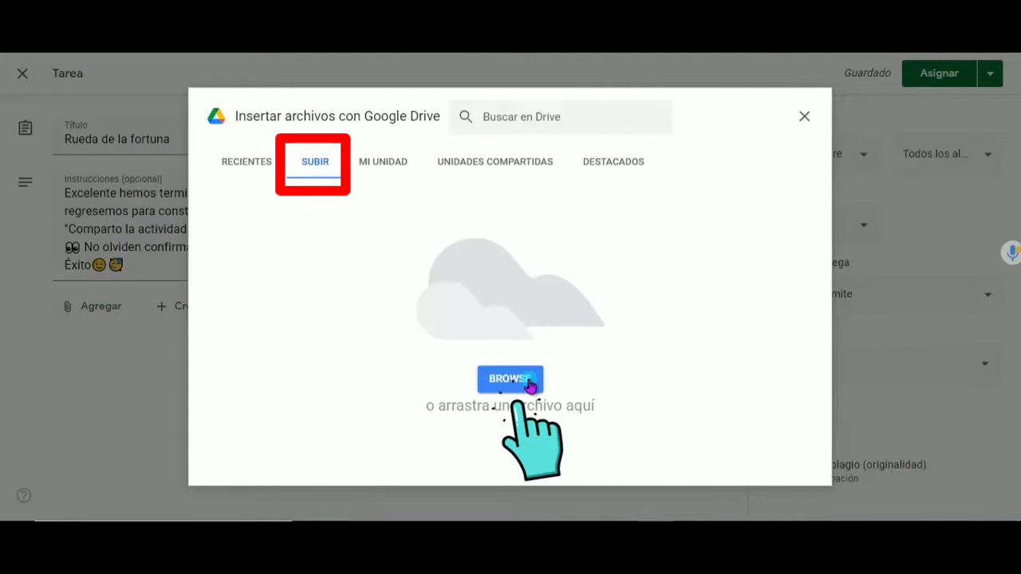
{"action": "left_click", "coordinate": [530, 384]}
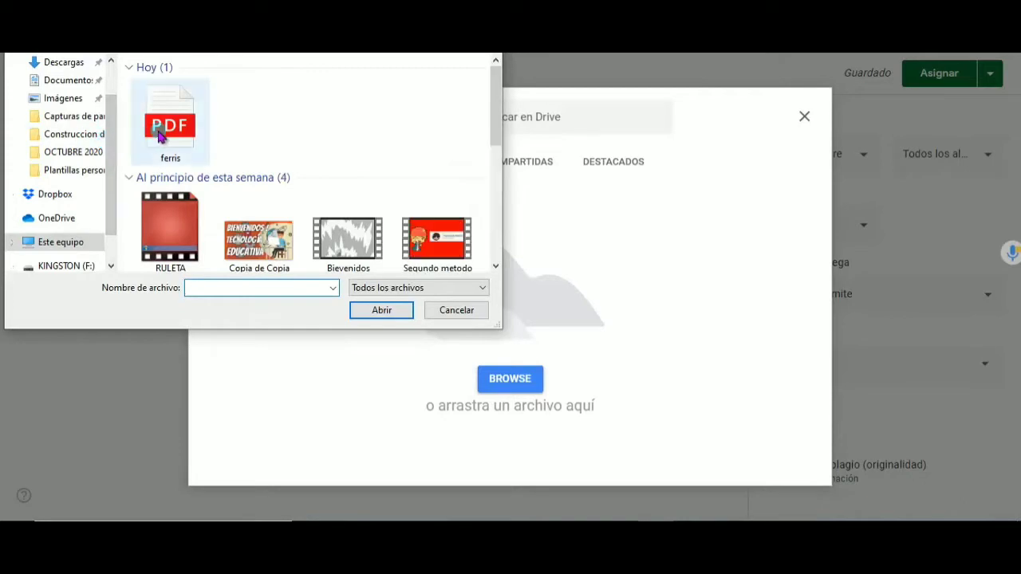
{"action": "left_click", "coordinate": [160, 138]}
{"action": "left_click", "coordinate": [403, 311]}
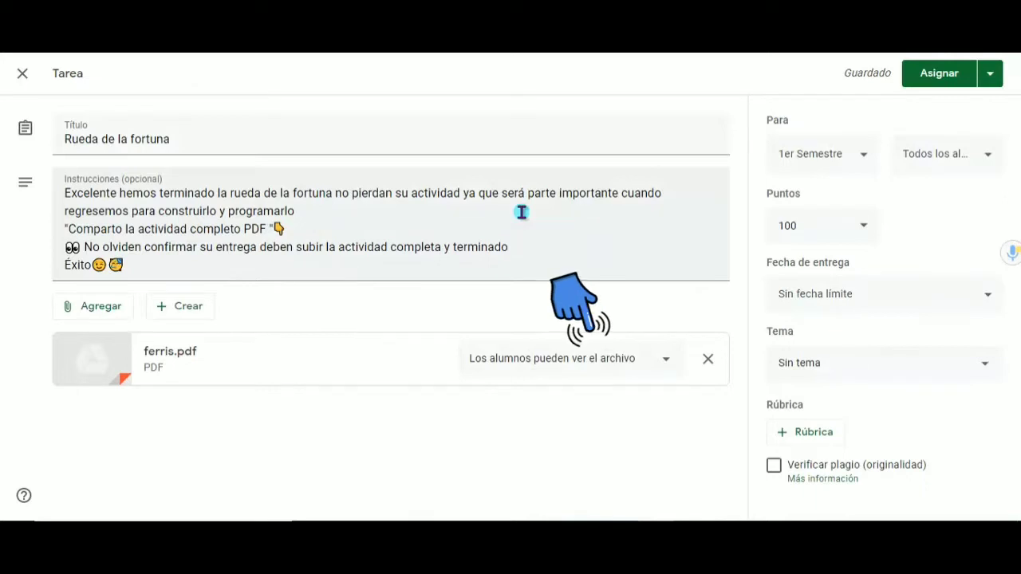
Set the access for the attached ferris.pdf to "Los alumnos pueden ver el archivo"
{"action": "left_click", "coordinate": [665, 366]}
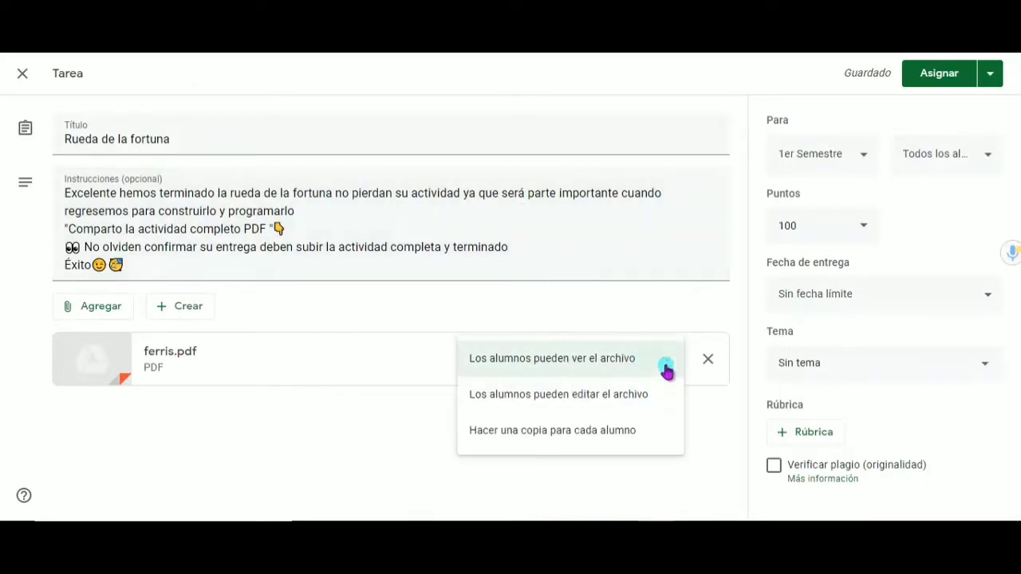
{"action": "left_click", "coordinate": [667, 369]}
{"action": "left_click", "coordinate": [667, 368]}
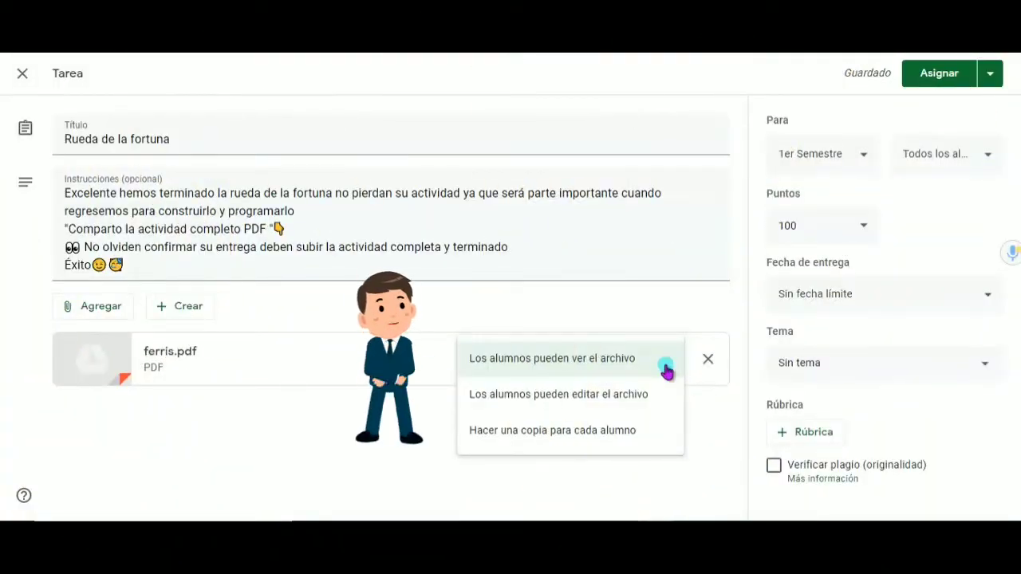
{"action": "left_click", "coordinate": [666, 369]}
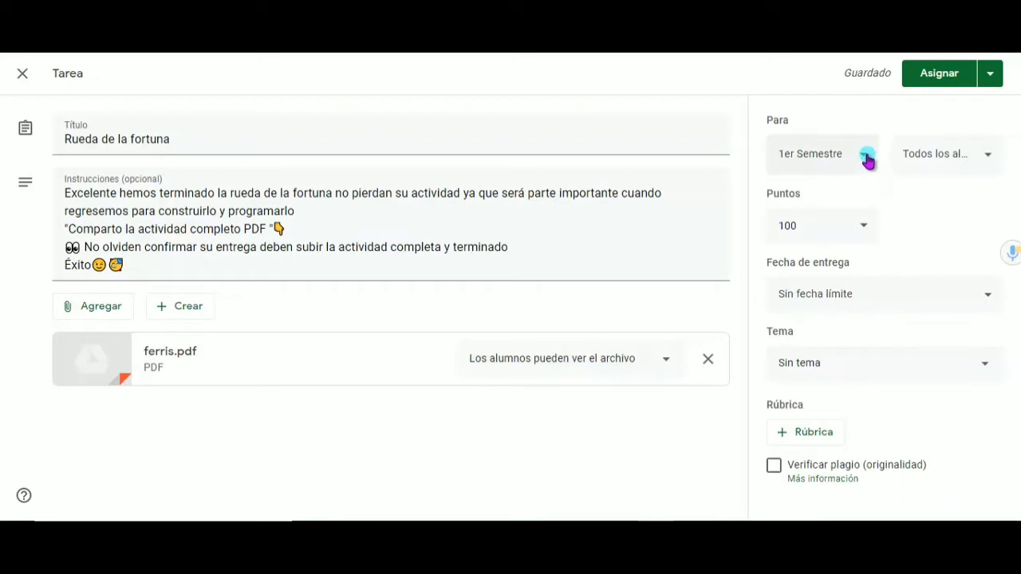
Review the classes available for the assignment and try assigning it only to individually chosen students of 1er Semestre
{"action": "left_click", "coordinate": [867, 161]}
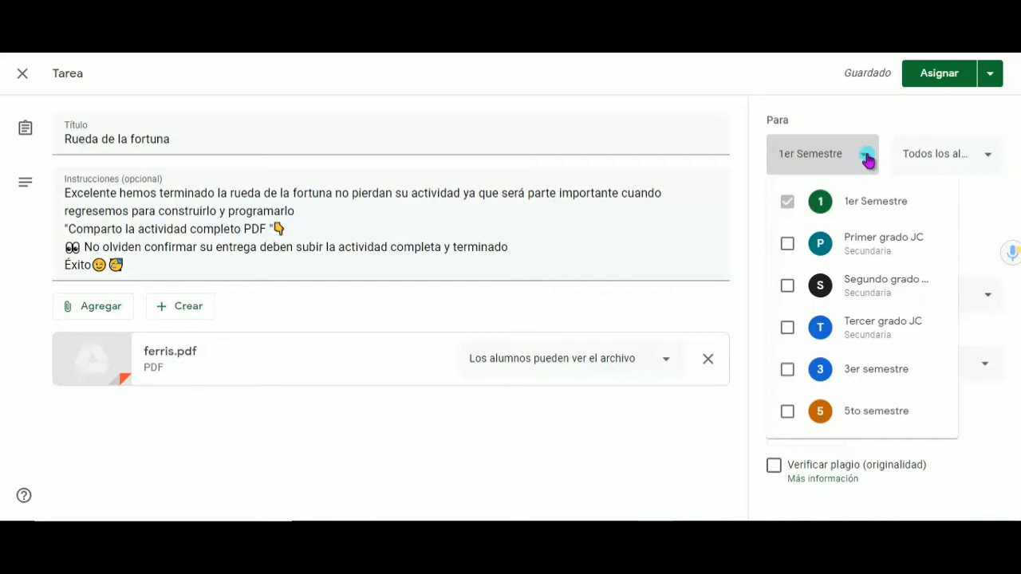
{"action": "left_click", "coordinate": [843, 122]}
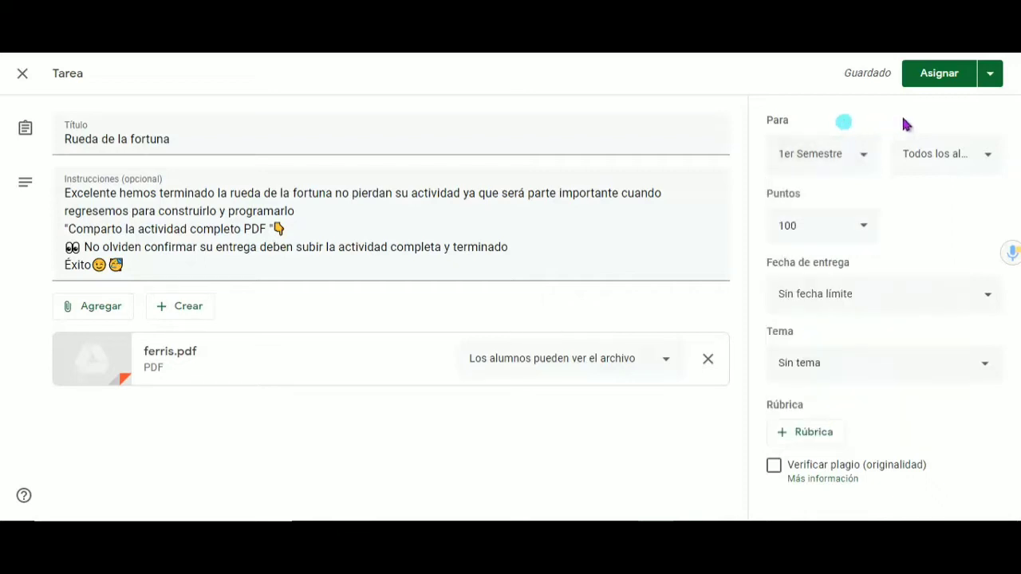
{"action": "left_click", "coordinate": [966, 160]}
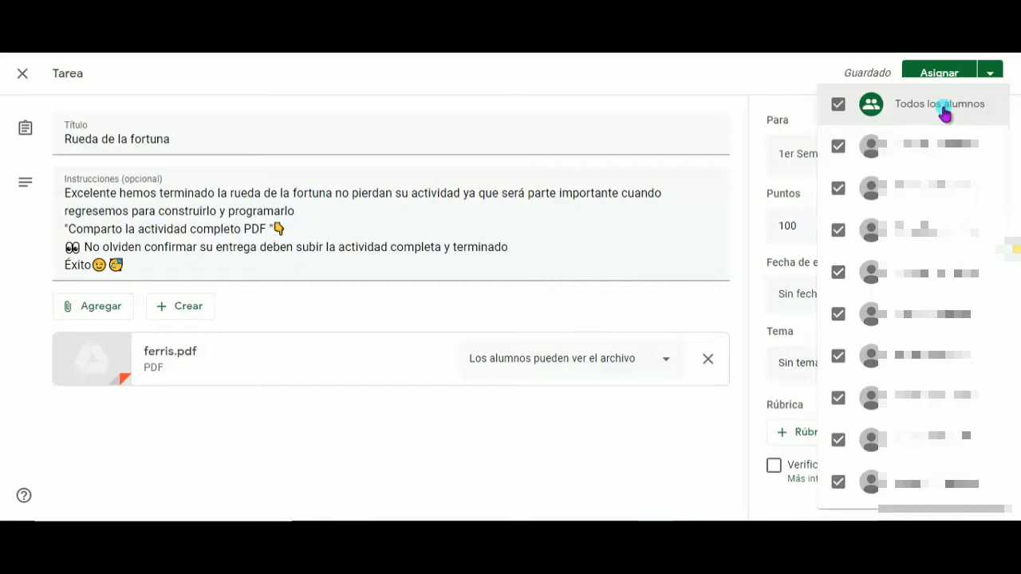
{"action": "left_click", "coordinate": [837, 146]}
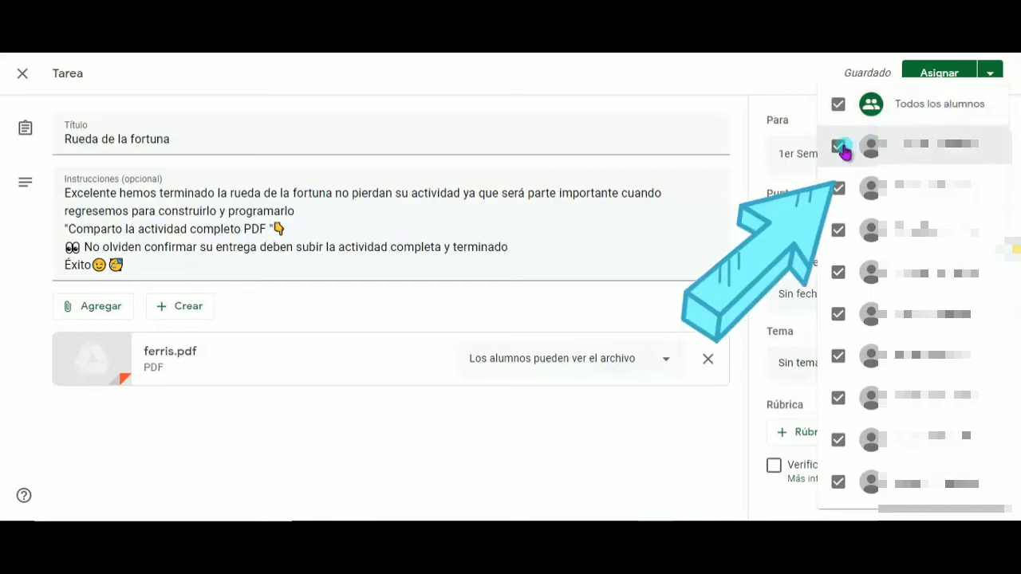
{"action": "left_click", "coordinate": [839, 189]}
{"action": "left_click", "coordinate": [839, 105]}
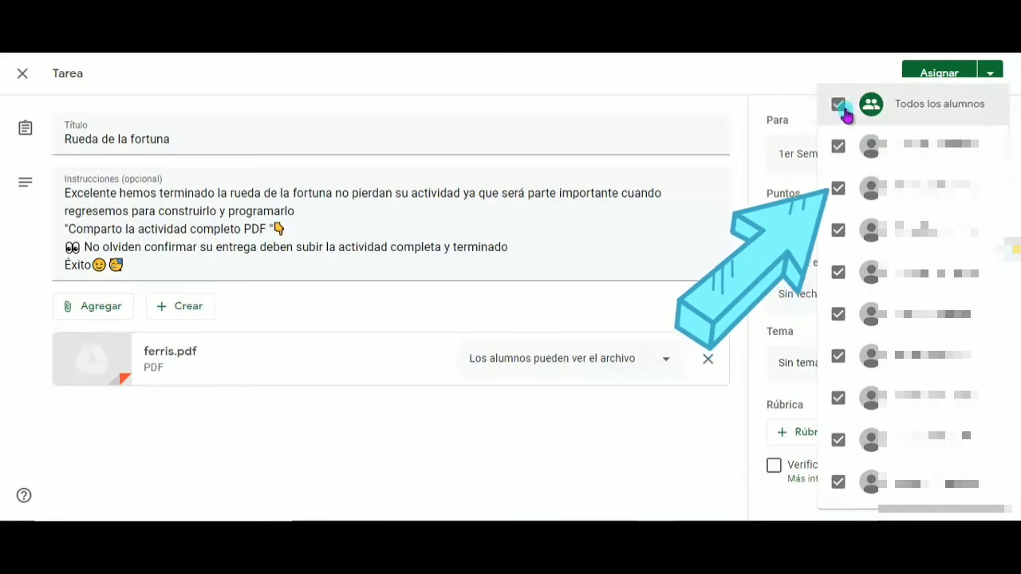
{"action": "left_click", "coordinate": [839, 105]}
{"action": "left_click", "coordinate": [838, 144]}
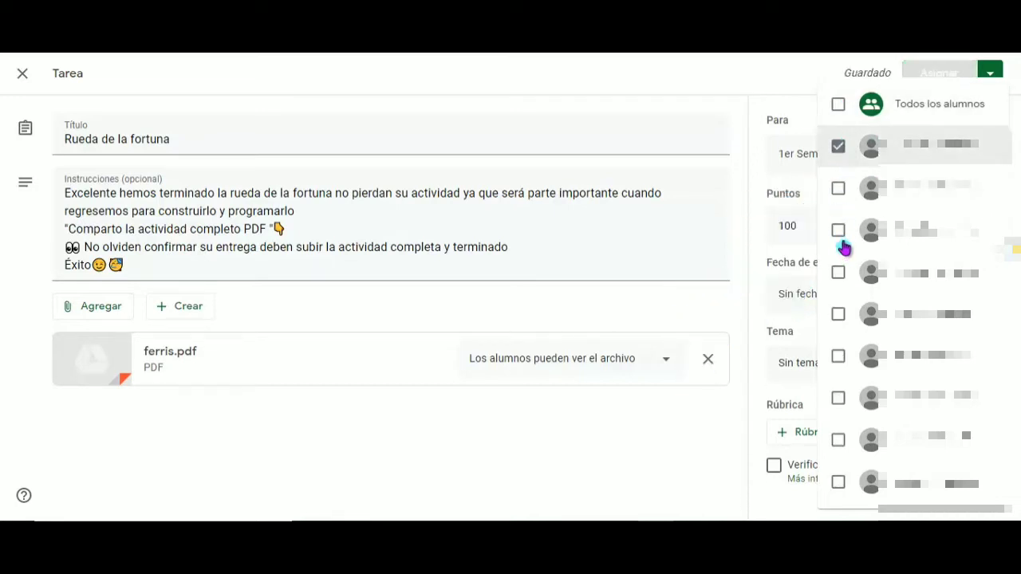
{"action": "left_click", "coordinate": [839, 198]}
{"action": "left_click", "coordinate": [840, 232]}
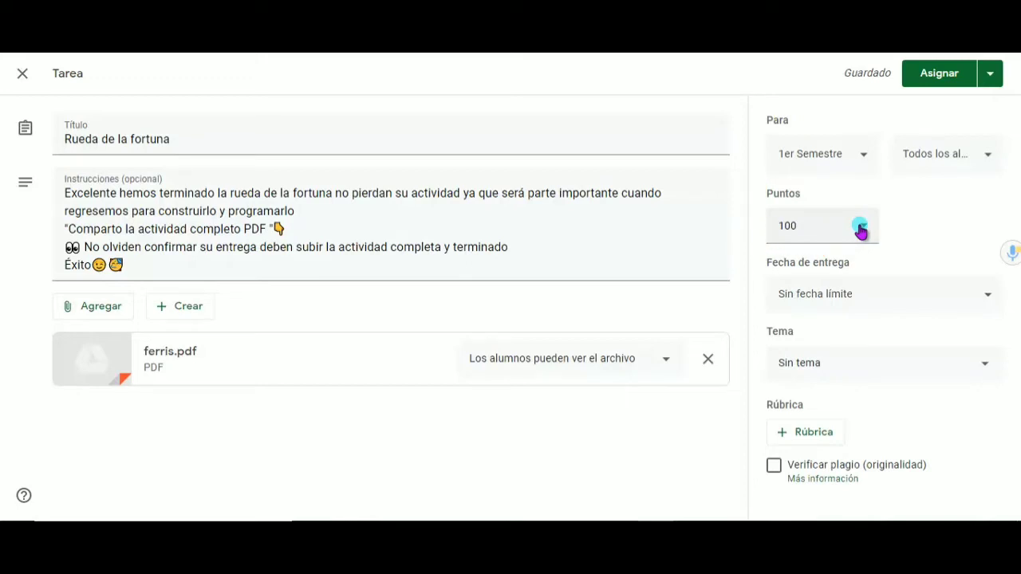
Set the assignment's points to 10
{"action": "left_click", "coordinate": [814, 225]}
{"action": "key", "text": "BackSpace"}
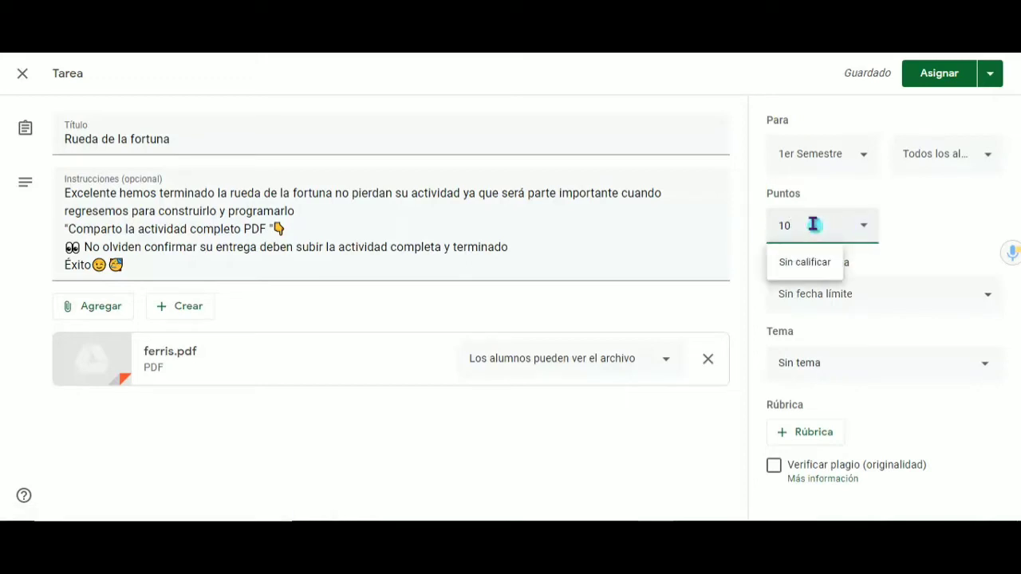
{"action": "left_click", "coordinate": [661, 216]}
Set the assignment's due date to 4 dic. 2020 with a time limit of 23:59
{"action": "left_click", "coordinate": [954, 296]}
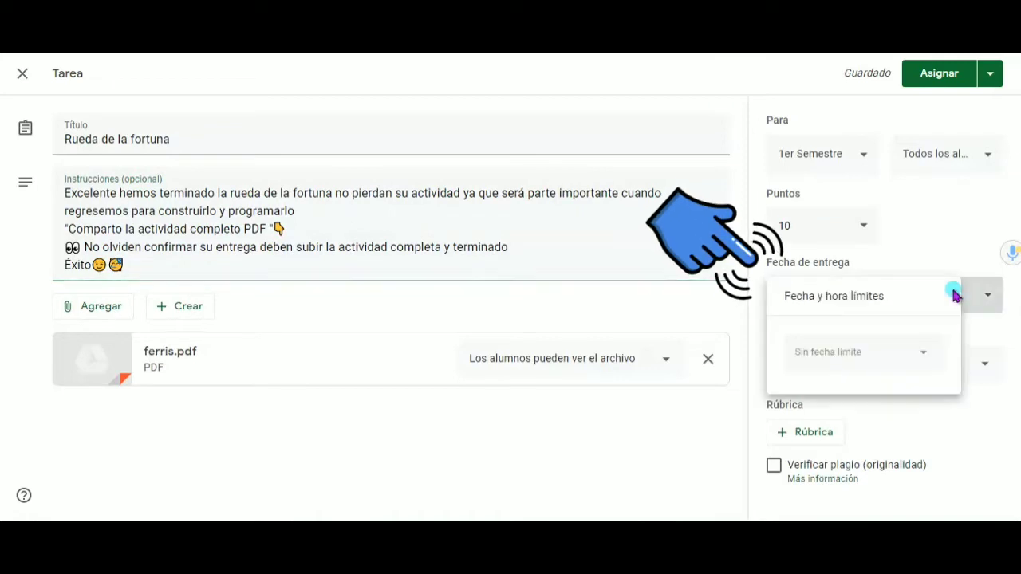
{"action": "left_click", "coordinate": [827, 353]}
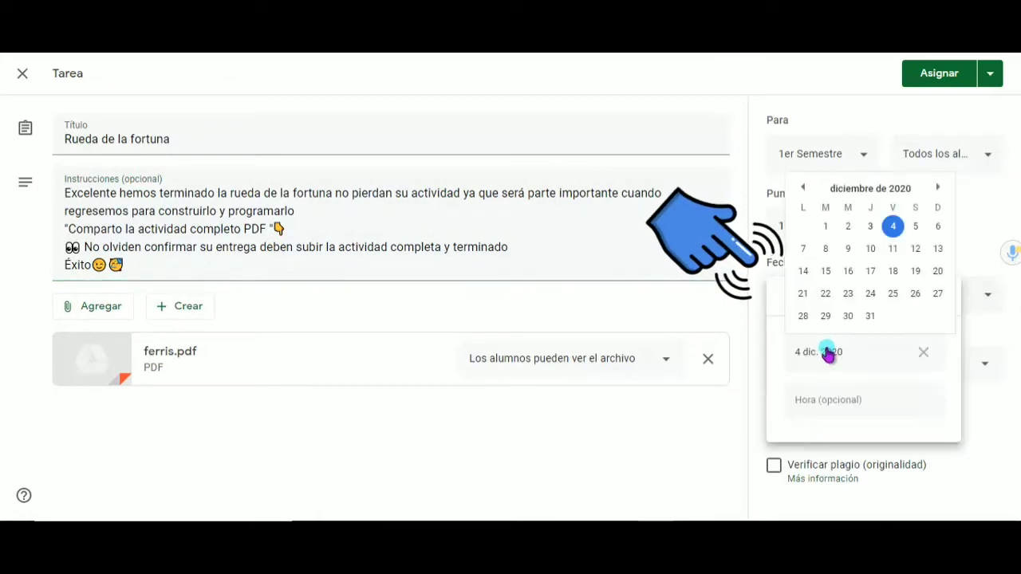
{"action": "left_click", "coordinate": [894, 228]}
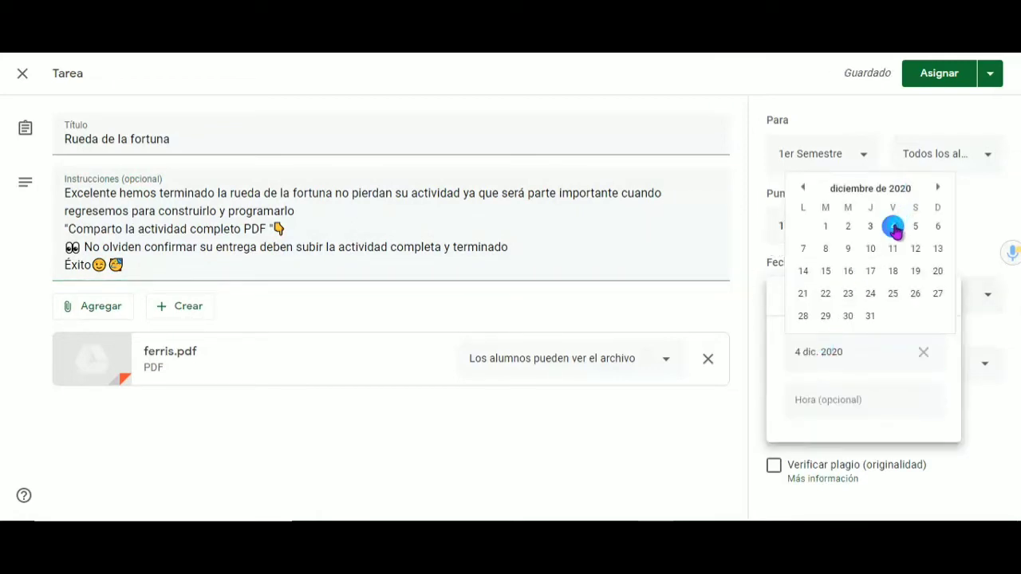
{"action": "left_click", "coordinate": [836, 415]}
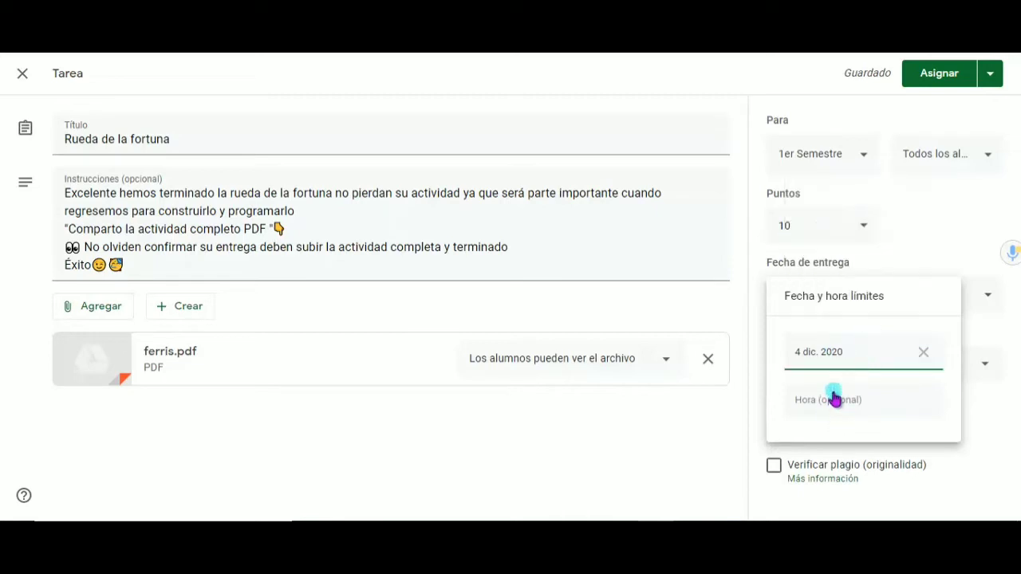
{"action": "left_click", "coordinate": [831, 404]}
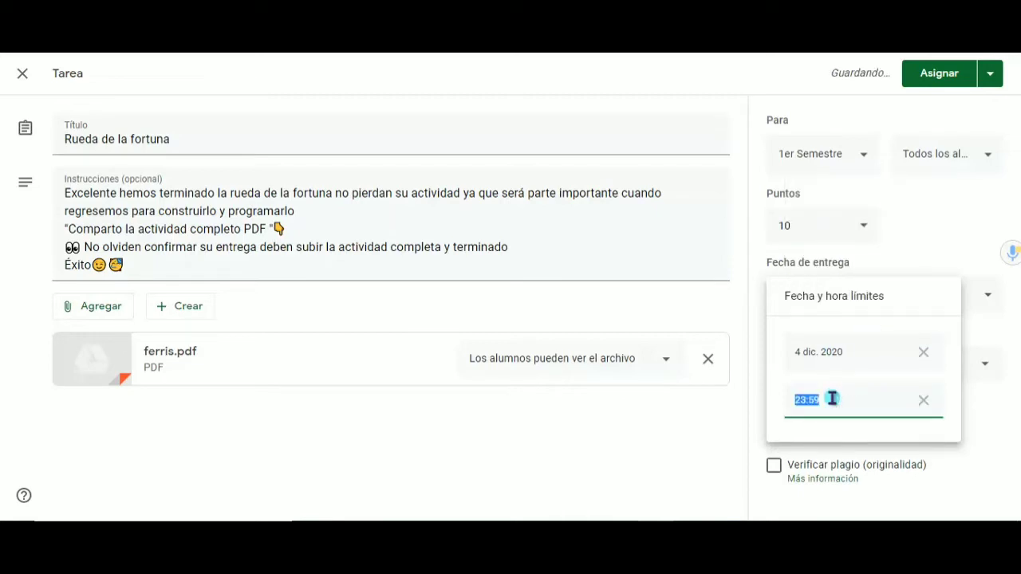
{"action": "left_click", "coordinate": [707, 427]}
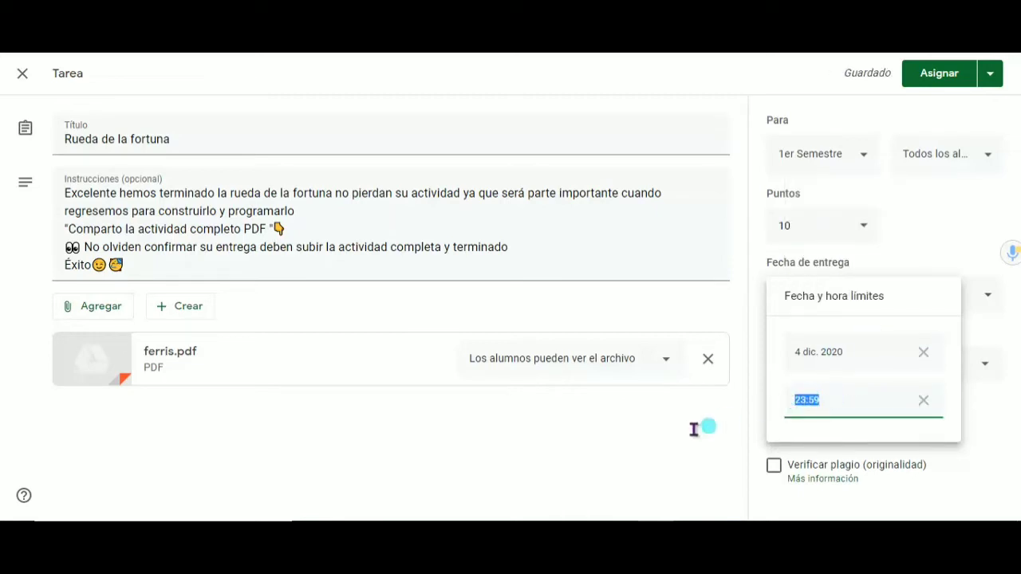
{"action": "left_click", "coordinate": [685, 434]}
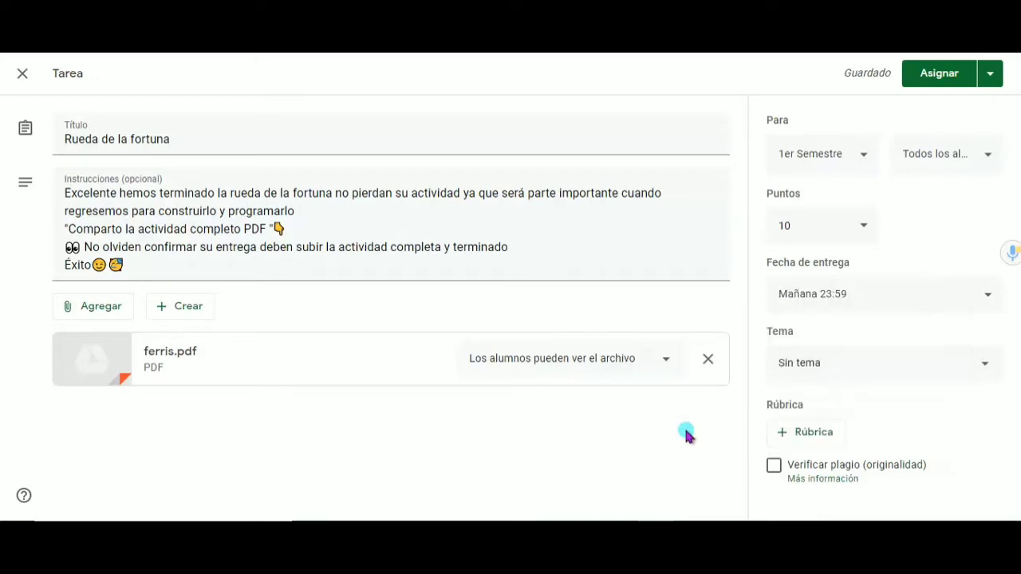
{"action": "left_click", "coordinate": [870, 364]}
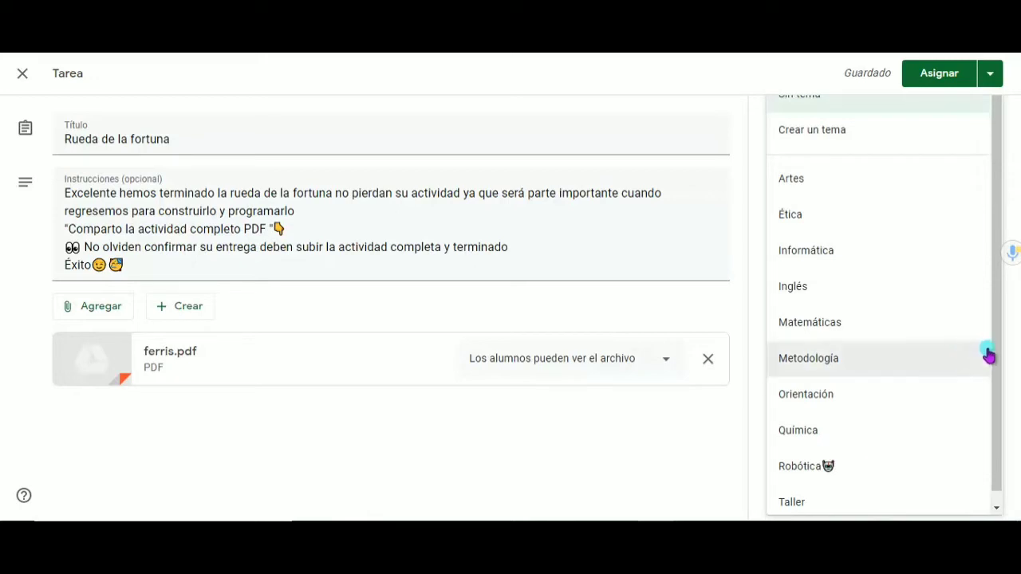
{"action": "left_click", "coordinate": [839, 133]}
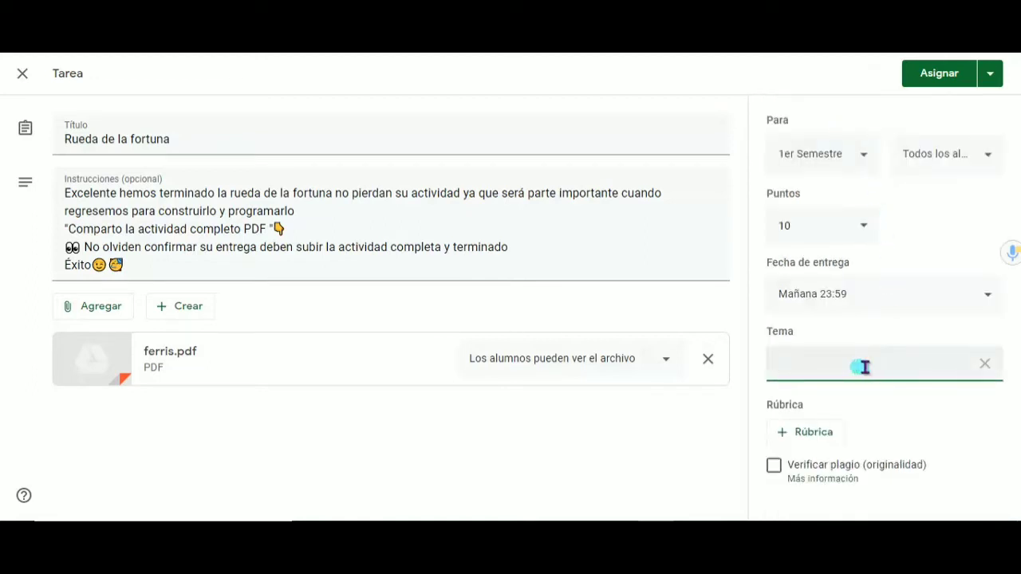
{"action": "left_click", "coordinate": [984, 369]}
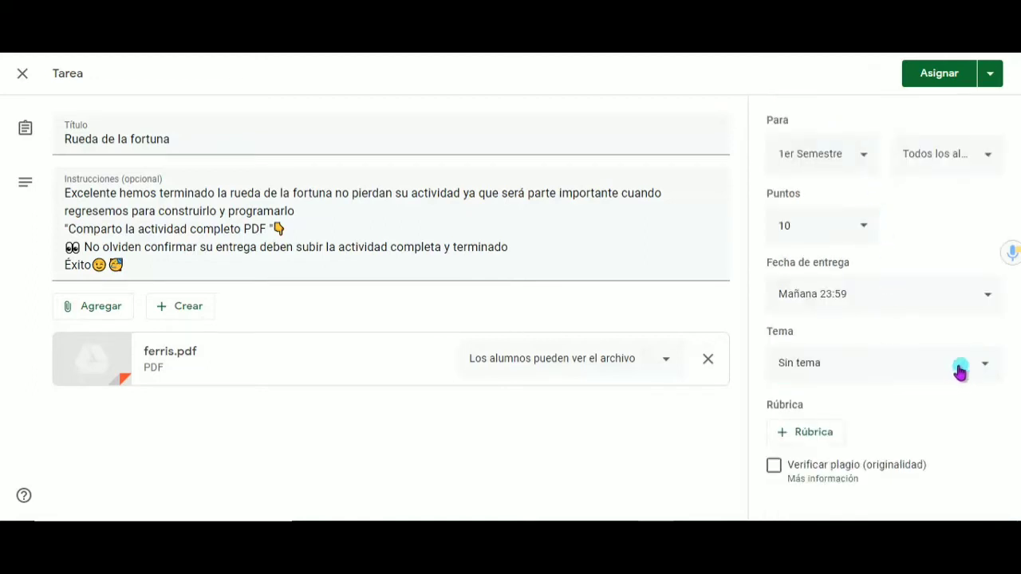
File the assignment under the topic Robótica and enable the plagiarism (originality) check
{"action": "left_click", "coordinate": [982, 363]}
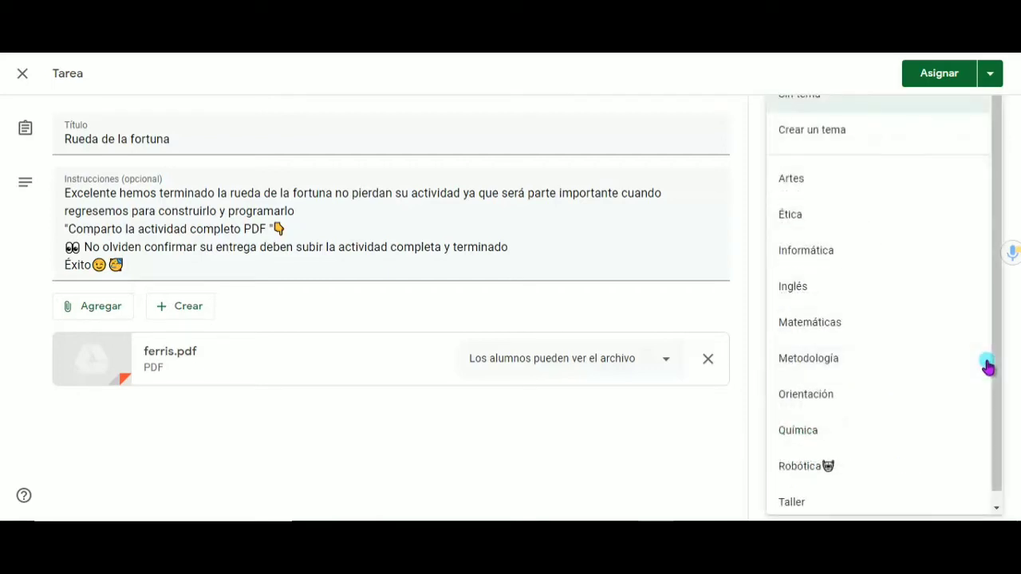
{"action": "scroll", "coordinate": [995, 323], "scroll_direction": "down", "scroll_amount": 1}
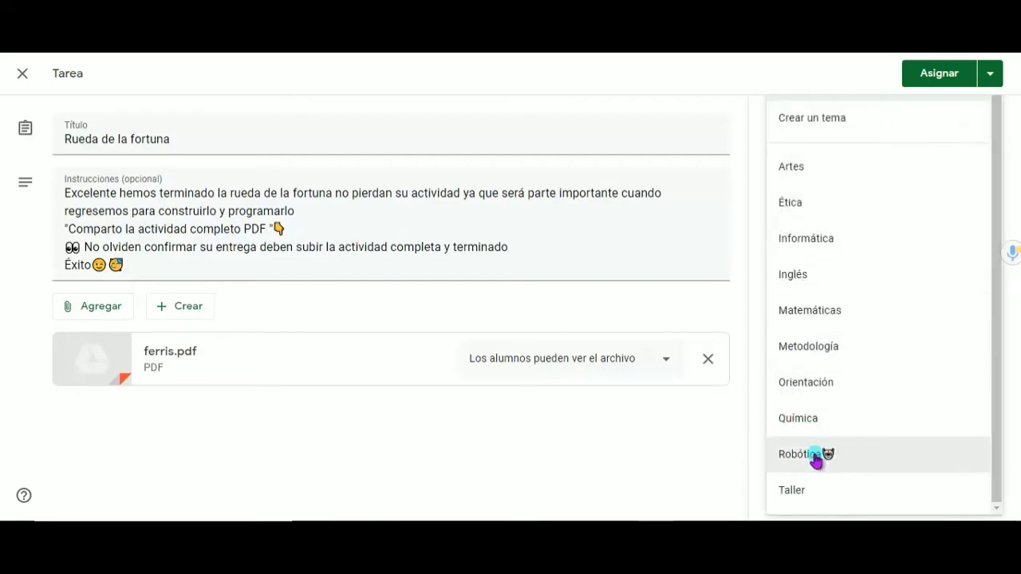
{"action": "left_click", "coordinate": [814, 456]}
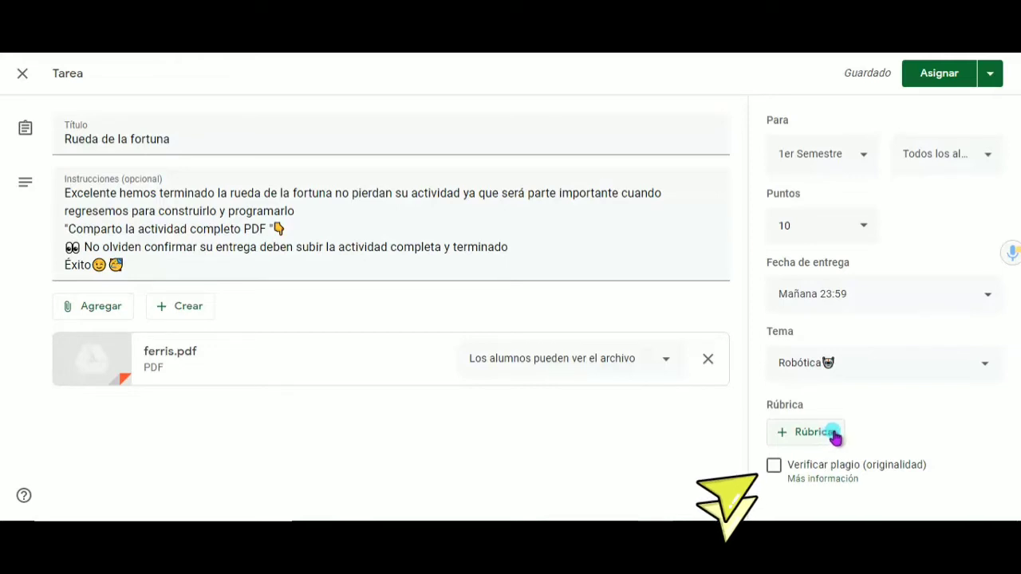
{"action": "left_click", "coordinate": [775, 467]}
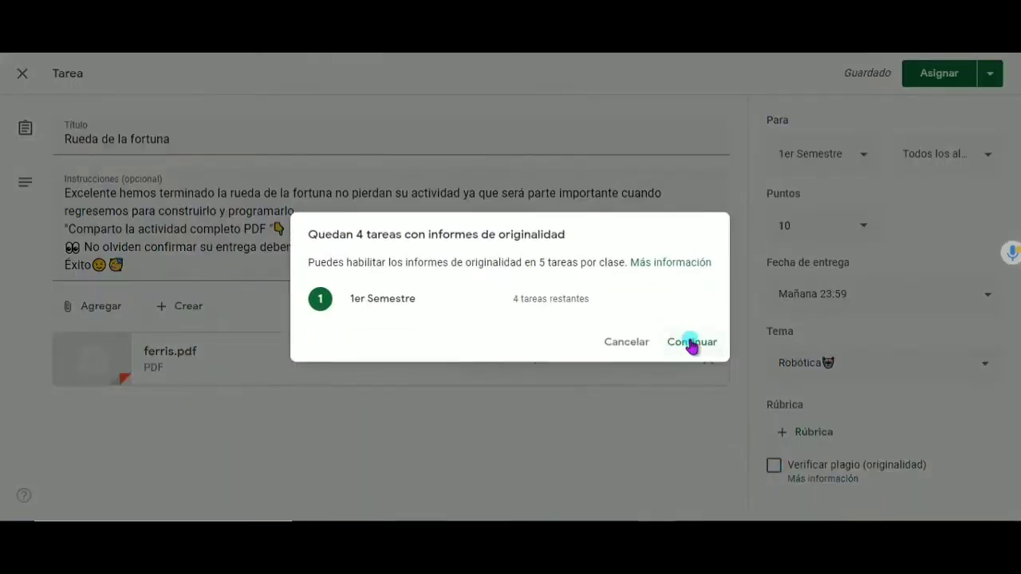
{"action": "left_click", "coordinate": [689, 343]}
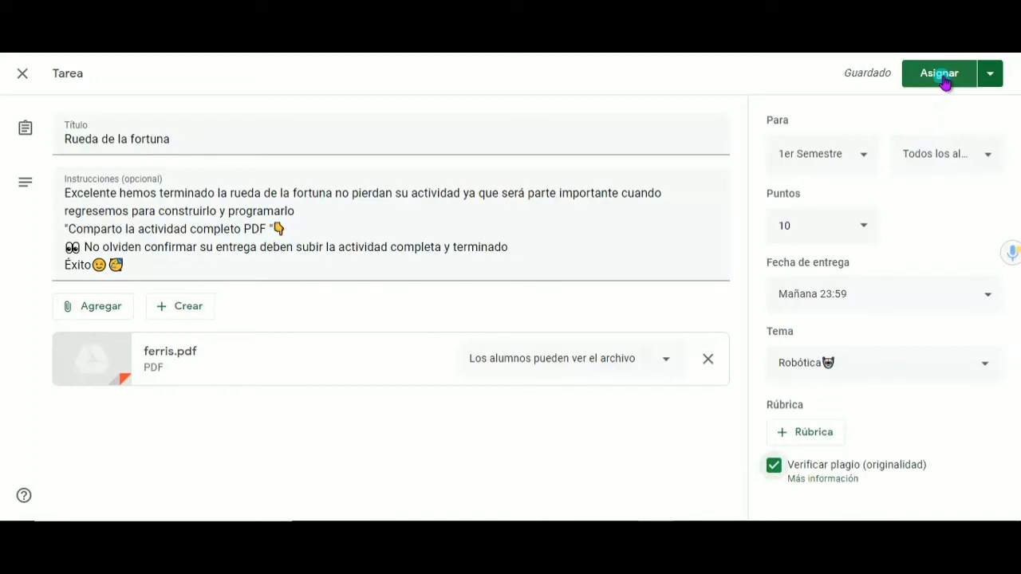
{"action": "left_click", "coordinate": [992, 78]}
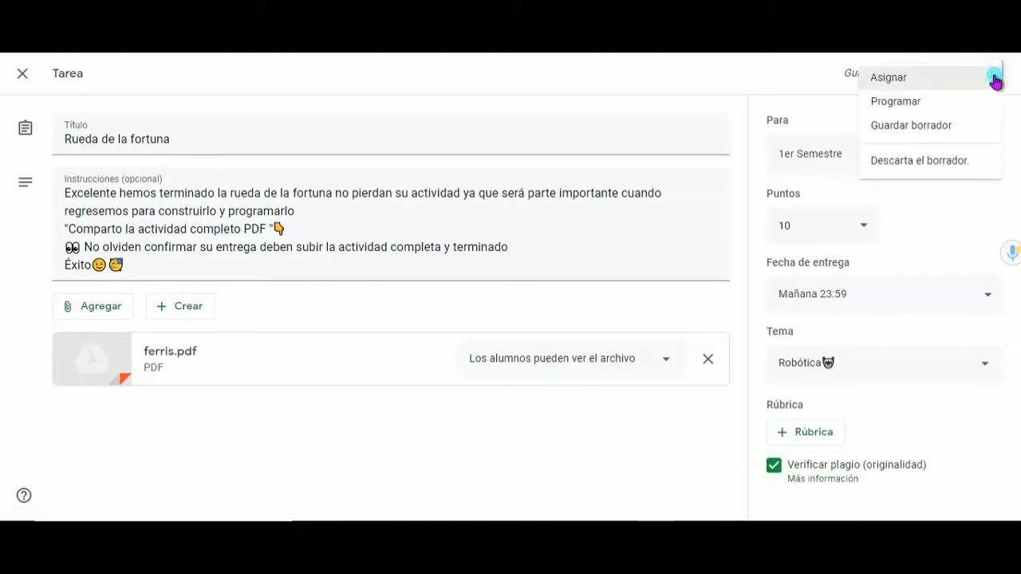
{"action": "left_click", "coordinate": [952, 102]}
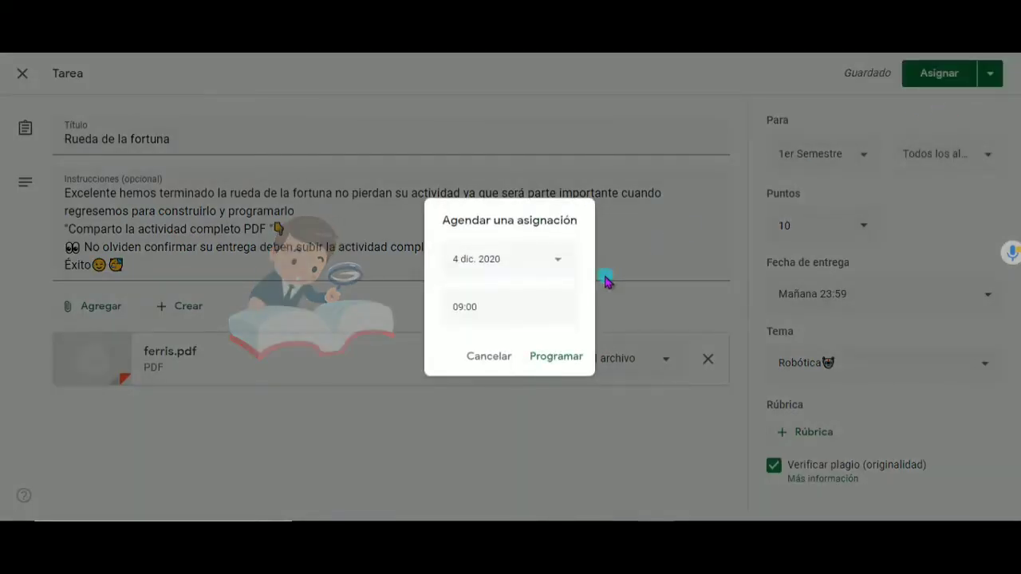
{"action": "left_click", "coordinate": [490, 358]}
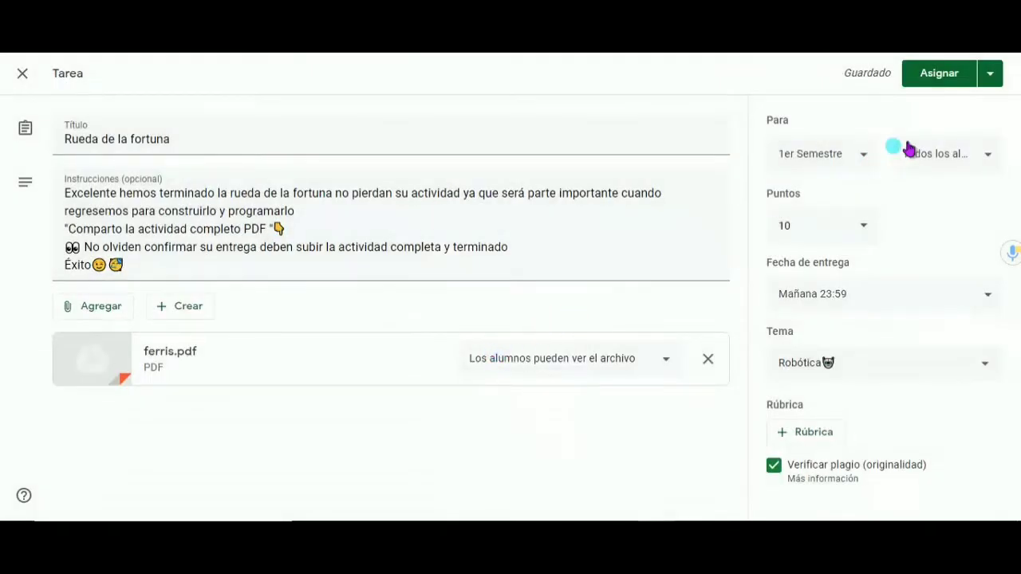
Save the Rueda de la fortuna assignment as a draft
{"action": "left_click", "coordinate": [991, 74]}
{"action": "left_click", "coordinate": [943, 134]}
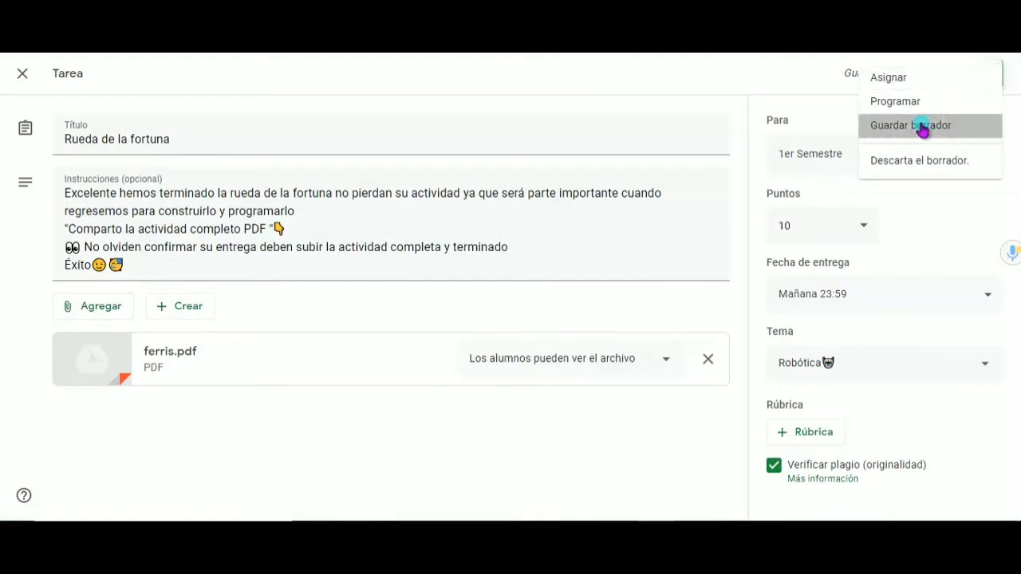
{"action": "left_click", "coordinate": [921, 130]}
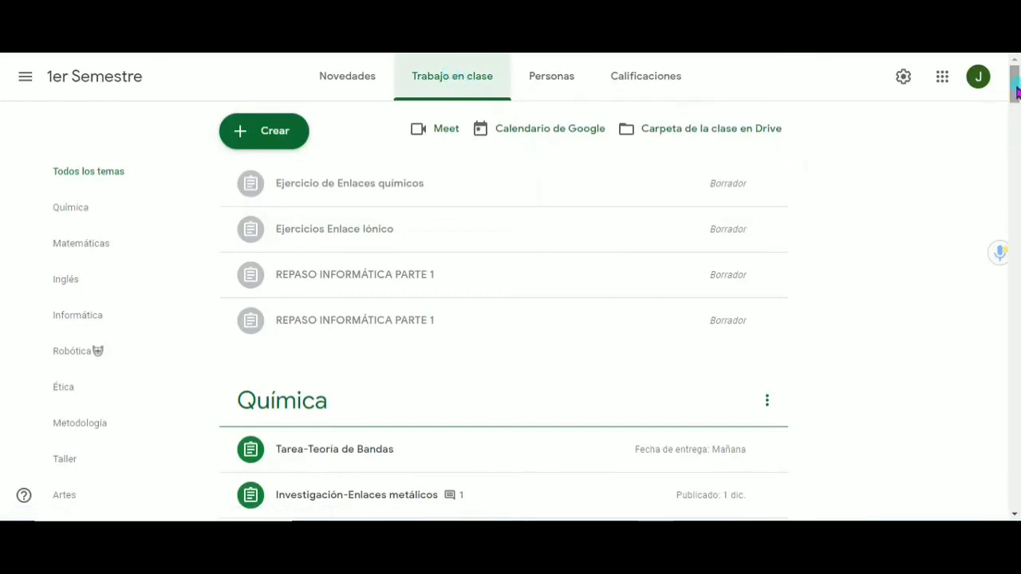
Reopen the Rueda de la fortuna draft from the Robótica topic for editing and assign it to the students immediately
{"action": "left_click_drag", "start_coordinate": [1017, 93], "coordinate": [1013, 275]}
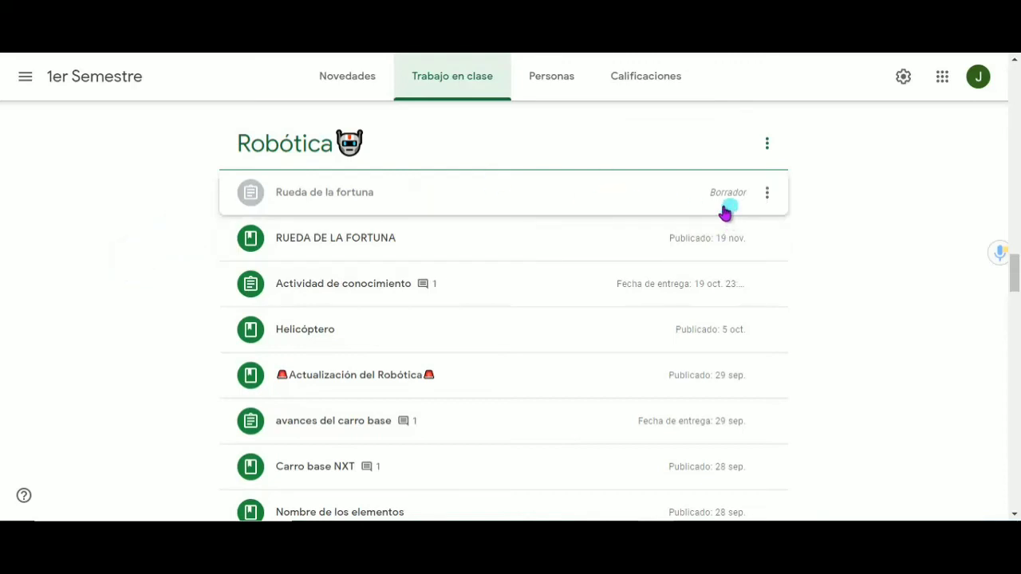
{"action": "left_click", "coordinate": [621, 195]}
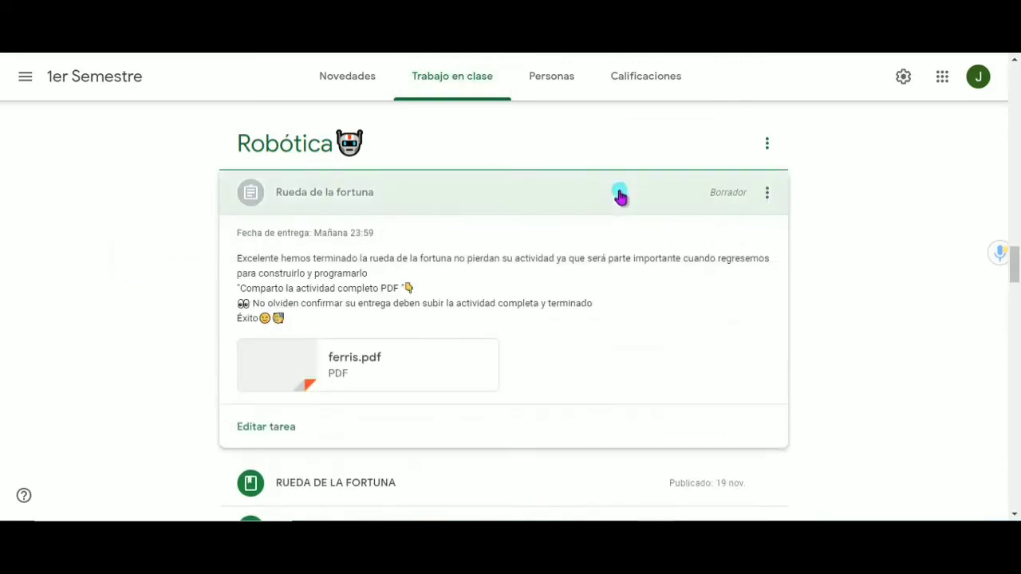
{"action": "left_click", "coordinate": [263, 427]}
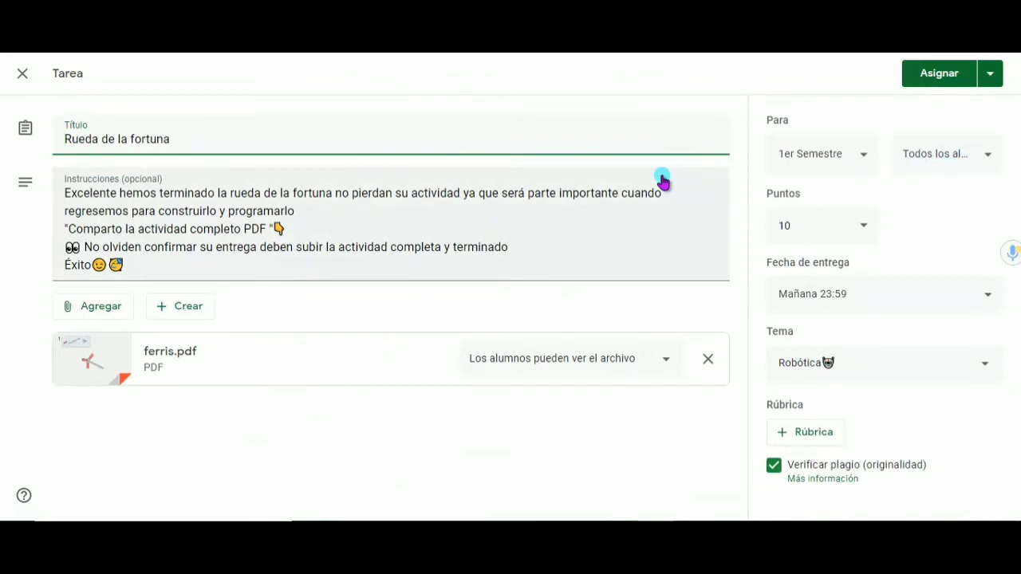
{"action": "left_click", "coordinate": [992, 74]}
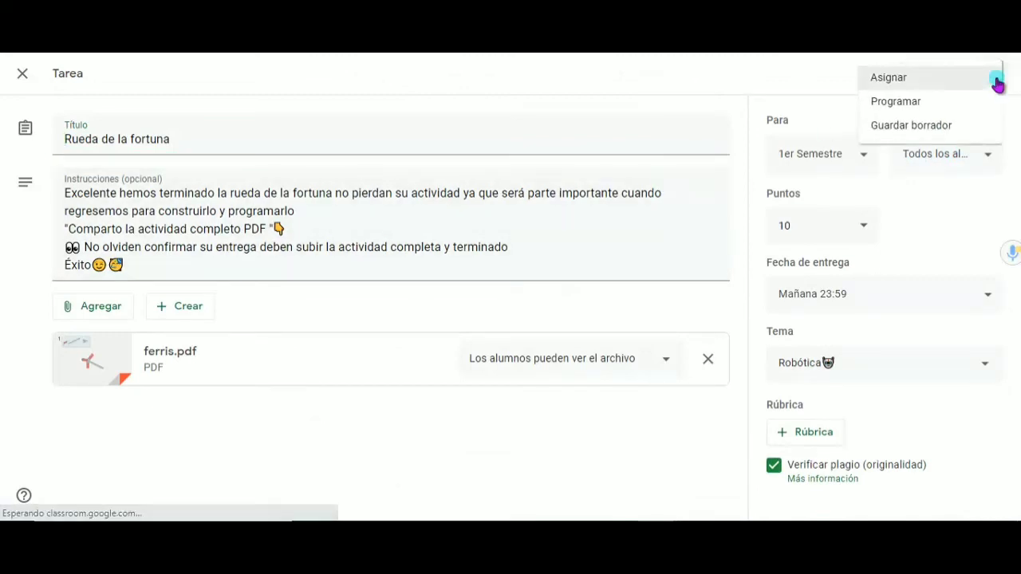
{"action": "left_click", "coordinate": [907, 79]}
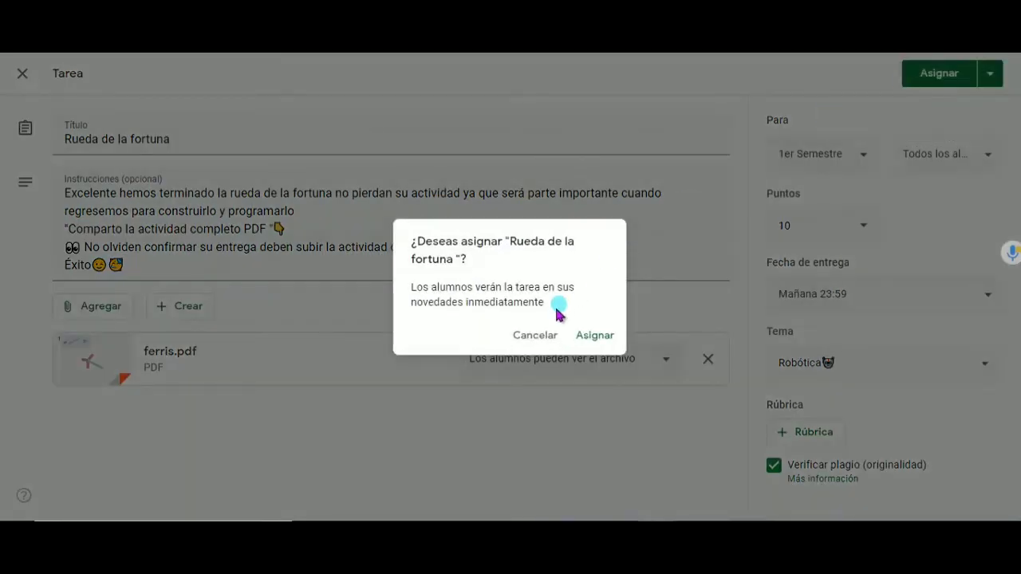
{"action": "left_click", "coordinate": [600, 338]}
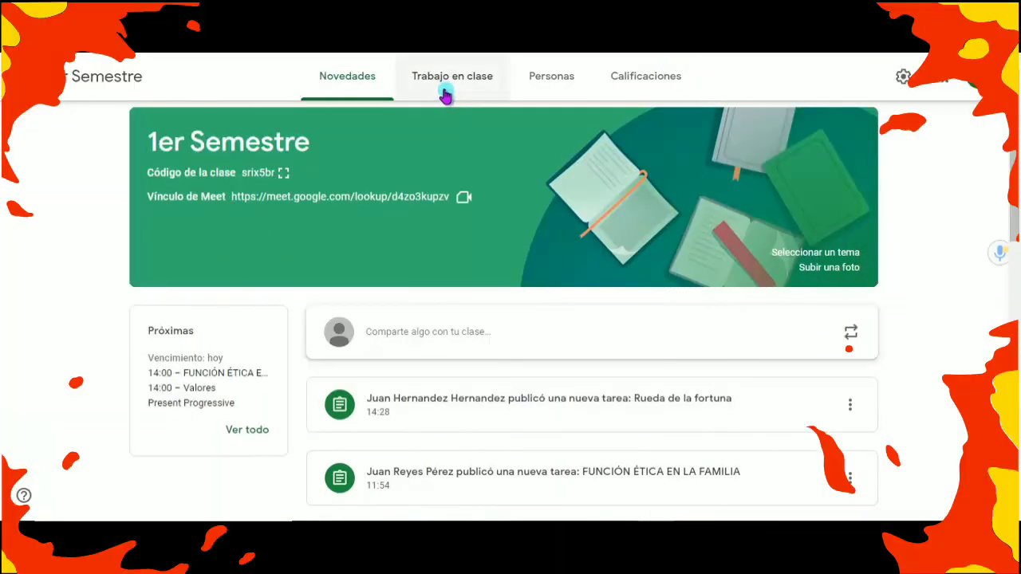
Locate the published Rueda de la fortuna assignment under Robótica in the classwork and review its student submissions
{"action": "left_click", "coordinate": [444, 94]}
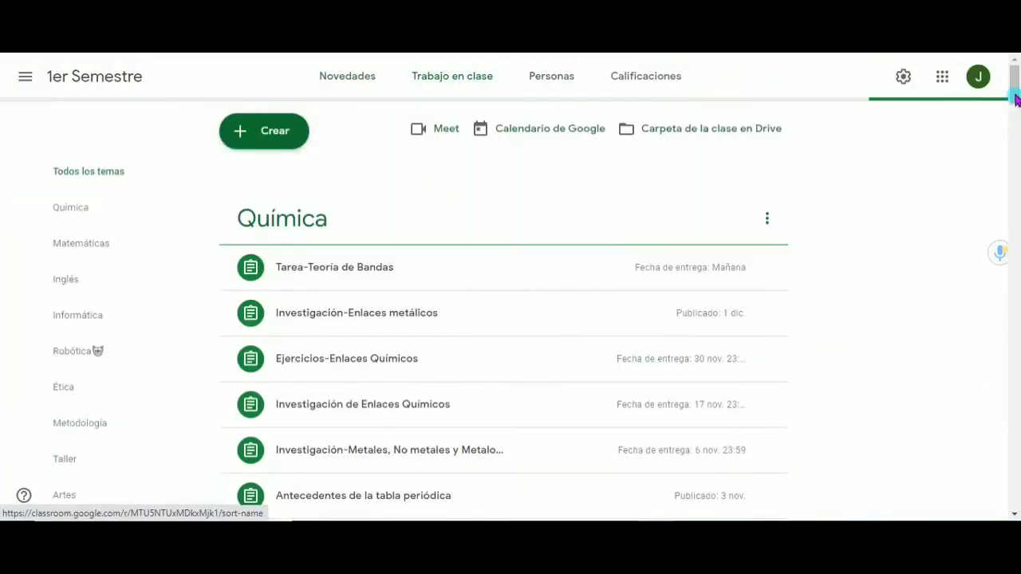
{"action": "left_click_drag", "start_coordinate": [1013, 96], "coordinate": [1000, 282]}
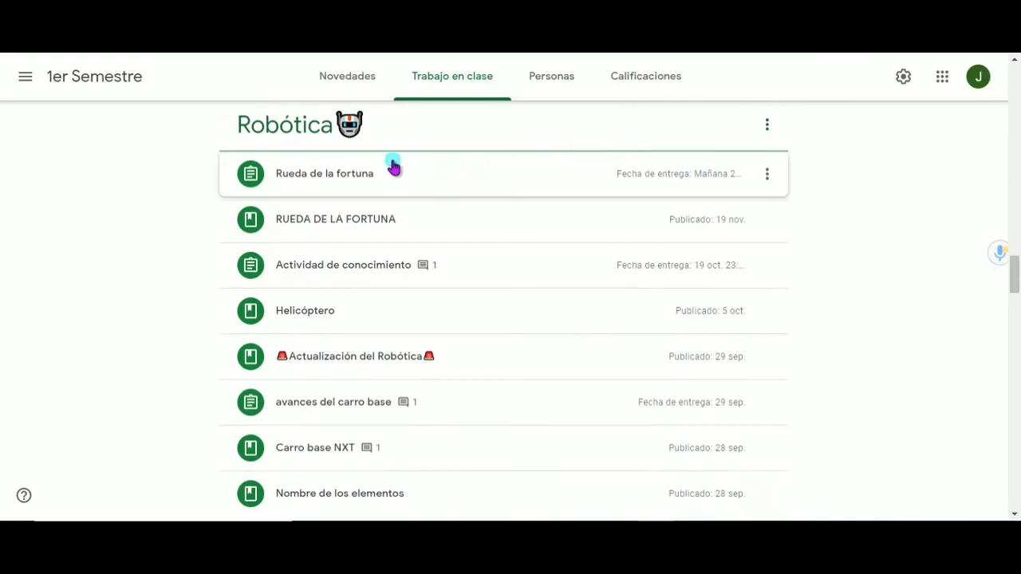
{"action": "left_click", "coordinate": [415, 173]}
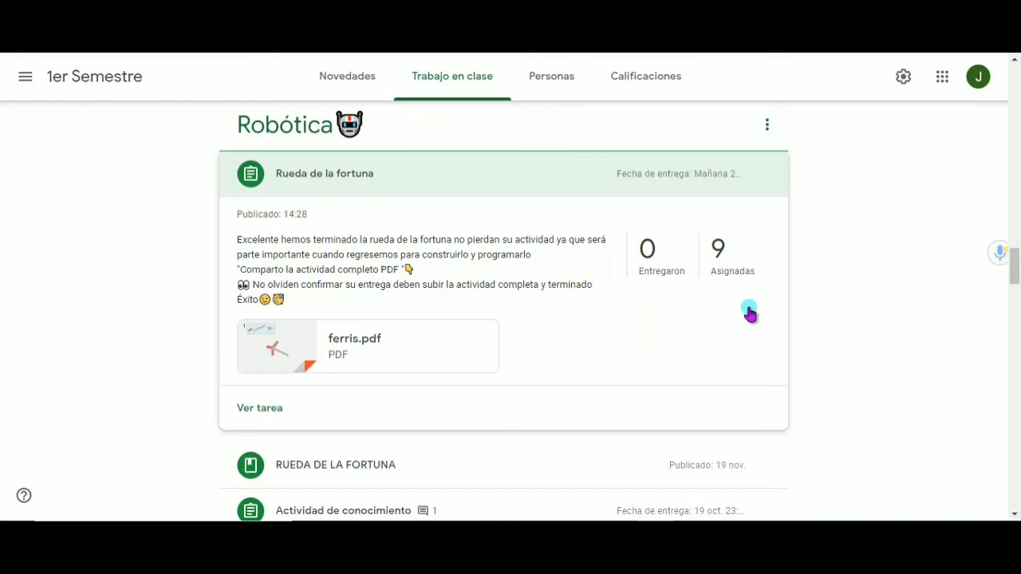
{"action": "left_click", "coordinate": [666, 277]}
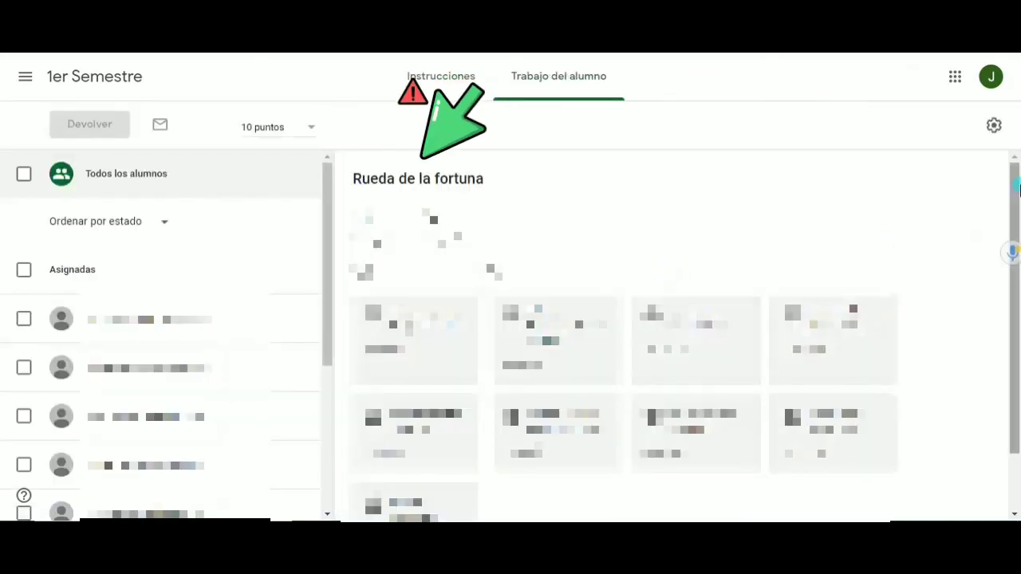
{"action": "left_click_drag", "start_coordinate": [1015, 190], "coordinate": [1017, 245]}
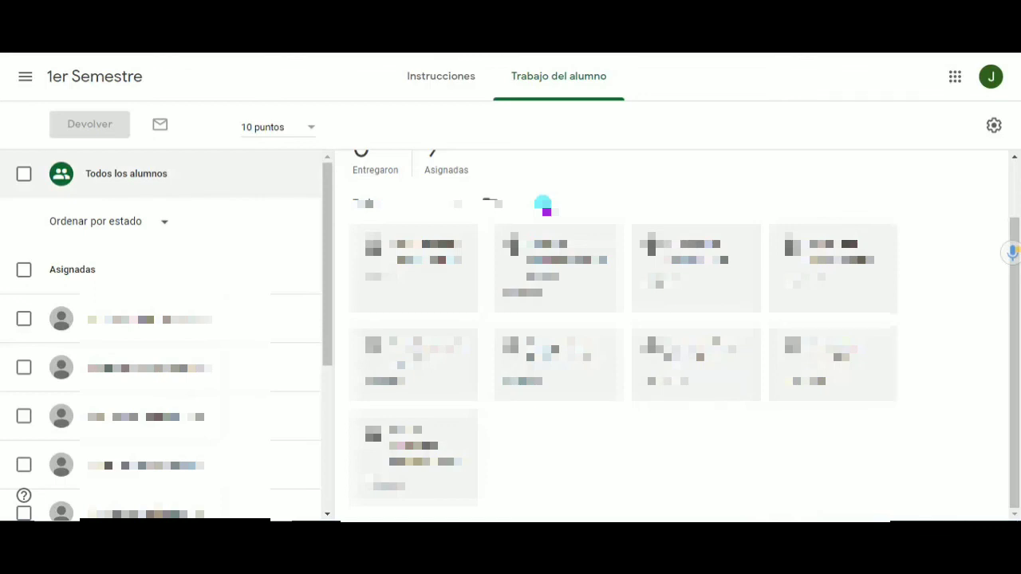
Select all students in the student work of the Rueda de la fortuna assignment
{"action": "left_click", "coordinate": [24, 173]}
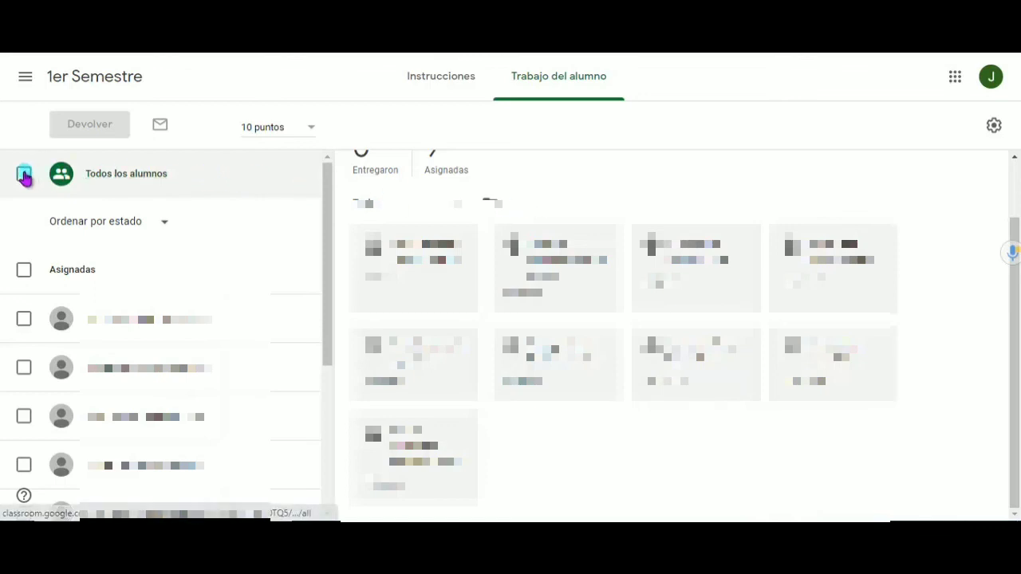